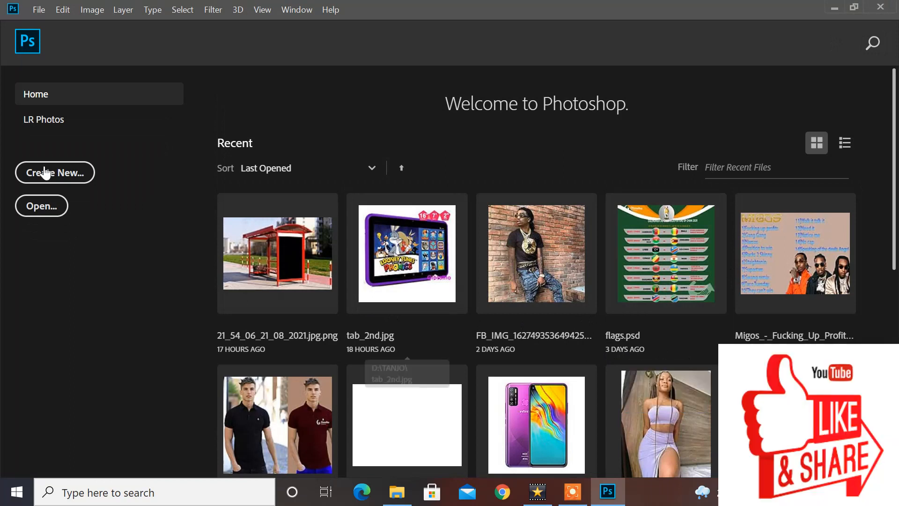
Create a new 800 × 800 pixel document at 72 pixels/inch with a white background
left_click(65, 176)
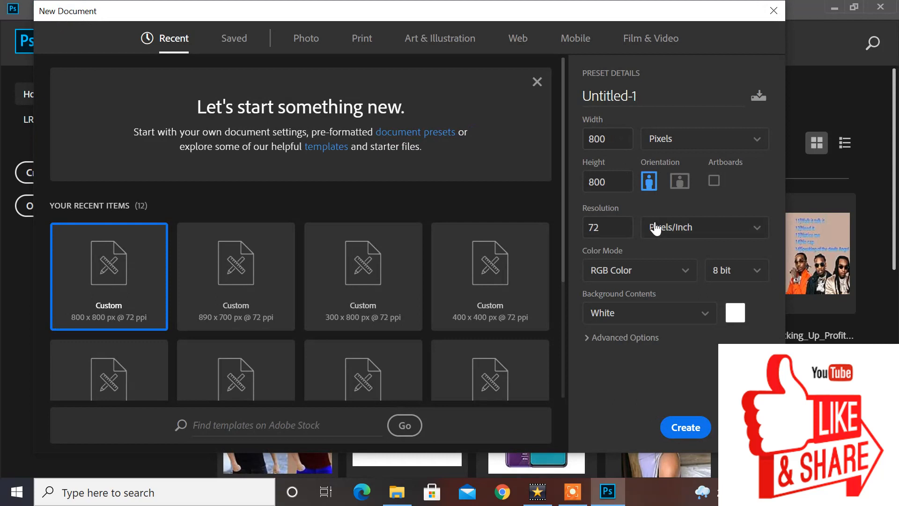
left_click(620, 139)
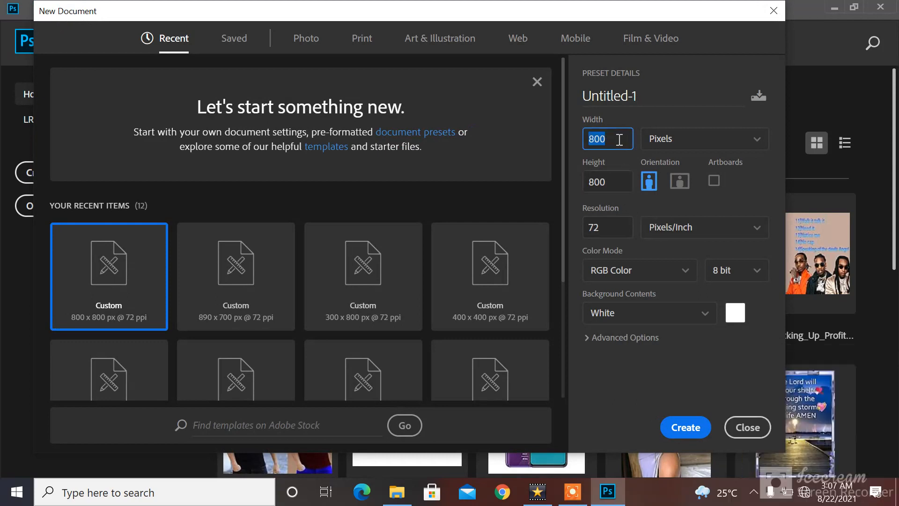
type("5")
type("00")
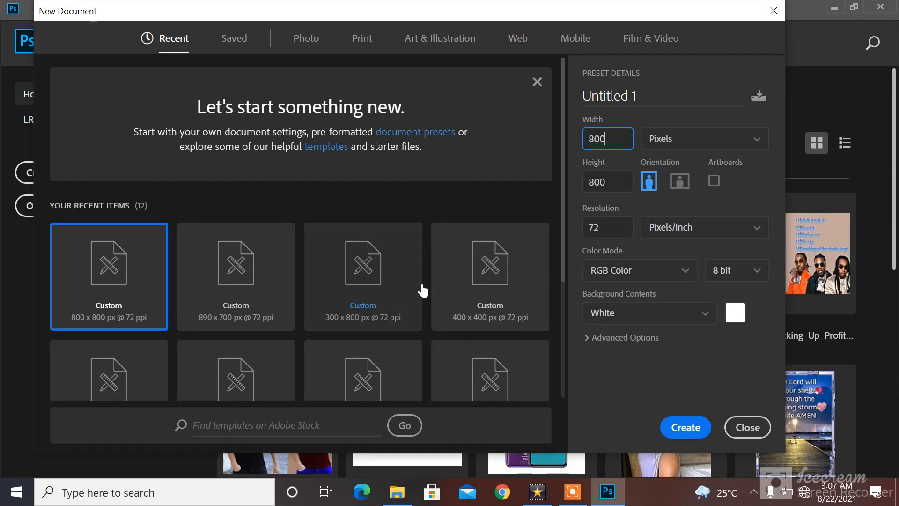
left_click(676, 313)
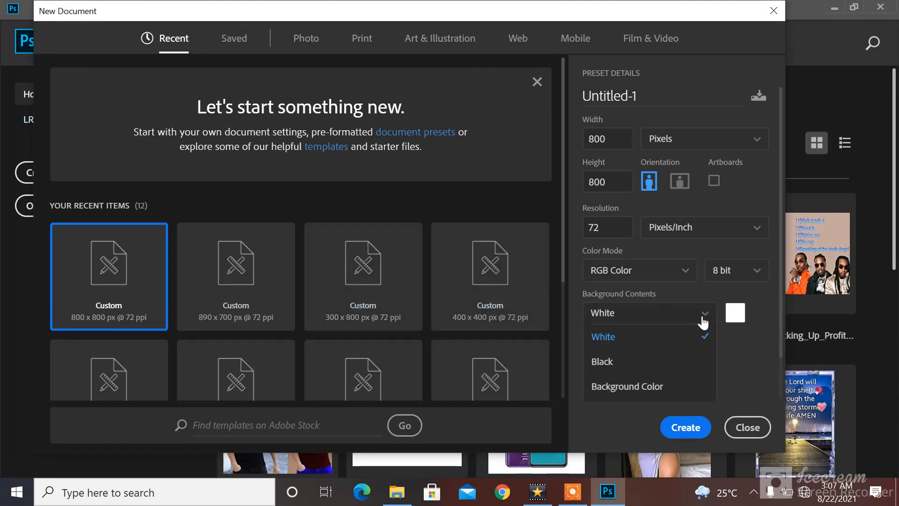
left_click(637, 338)
left_click(687, 423)
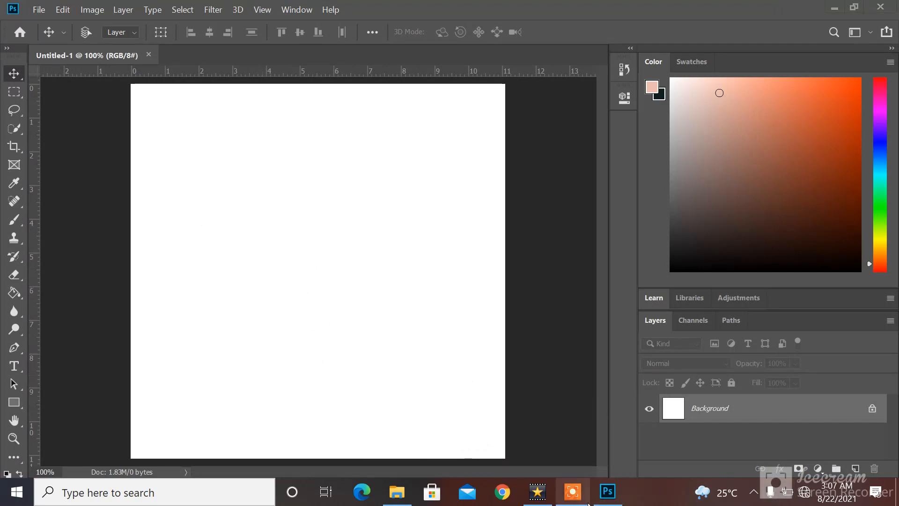
left_click(573, 492)
left_click(608, 497)
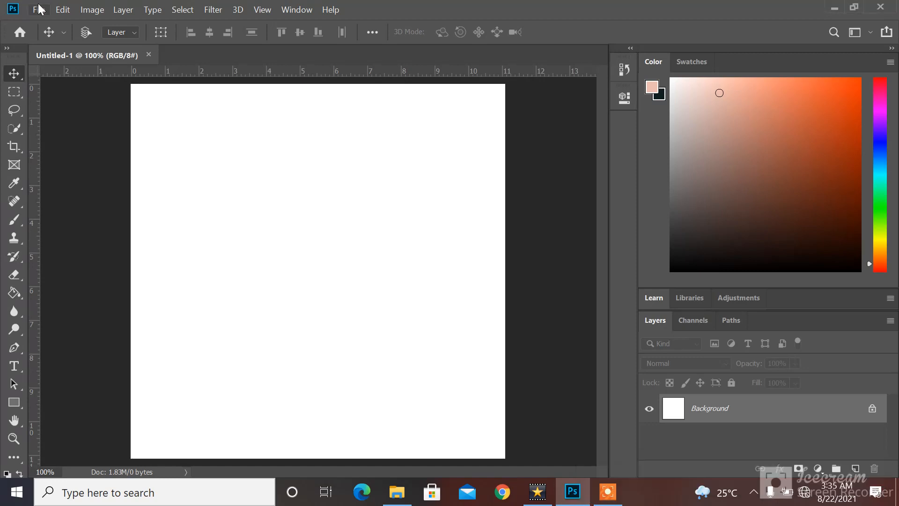
Create a second new document, 500 × 300 pixels with a white background, and compare it with the first one
left_click(40, 10)
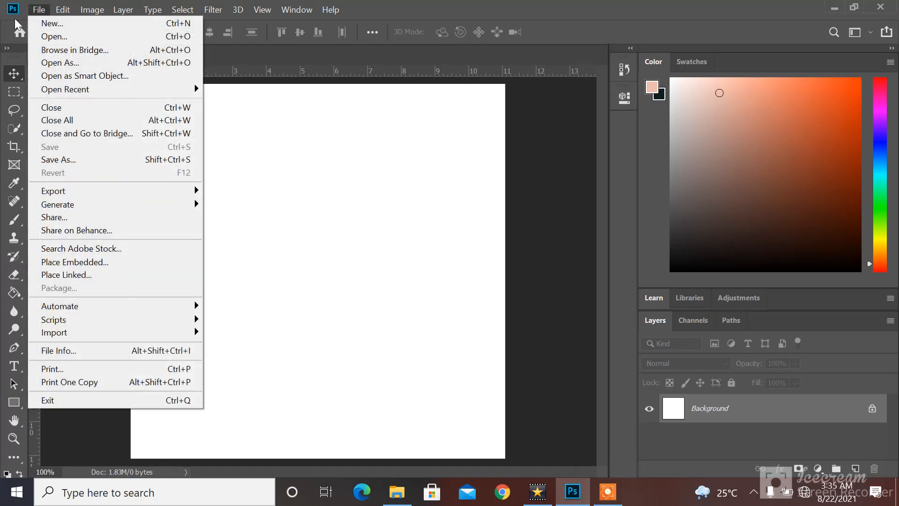
left_click(50, 24)
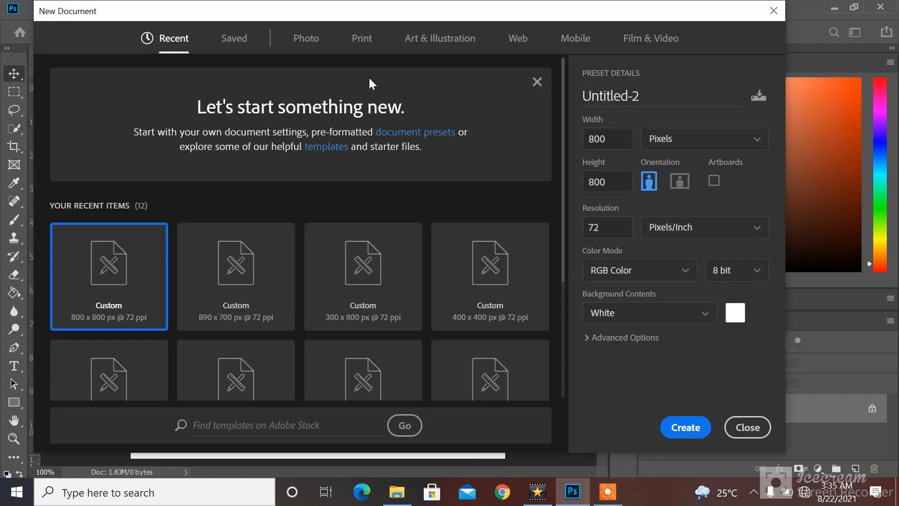
left_click(612, 138)
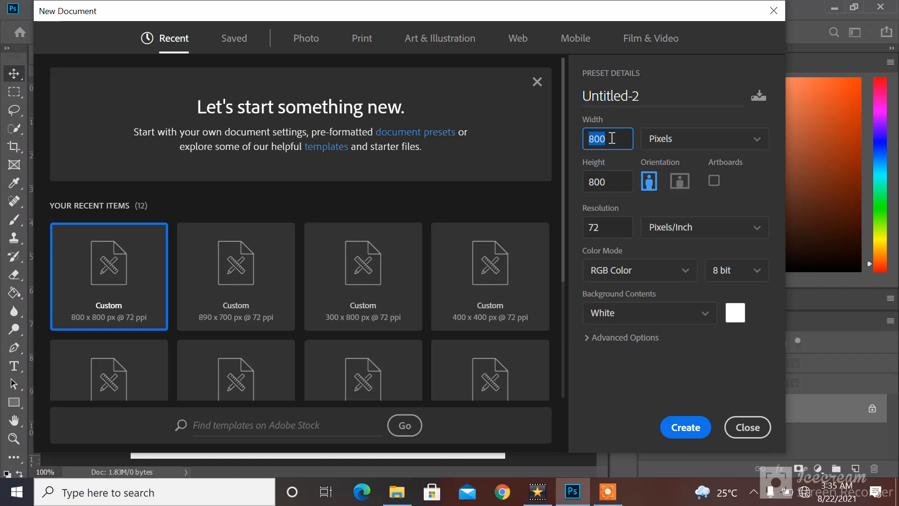
type("5")
left_click_drag(617, 183, 585, 186)
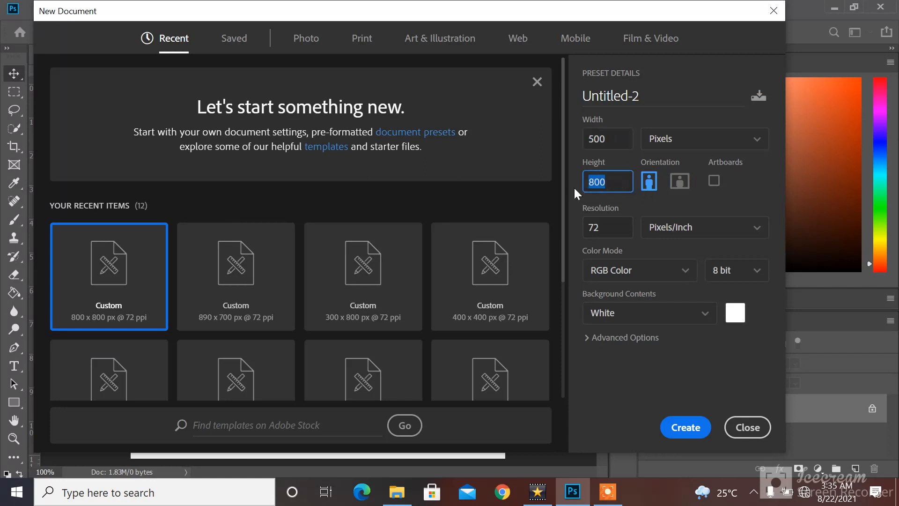
type("300")
left_click(681, 427)
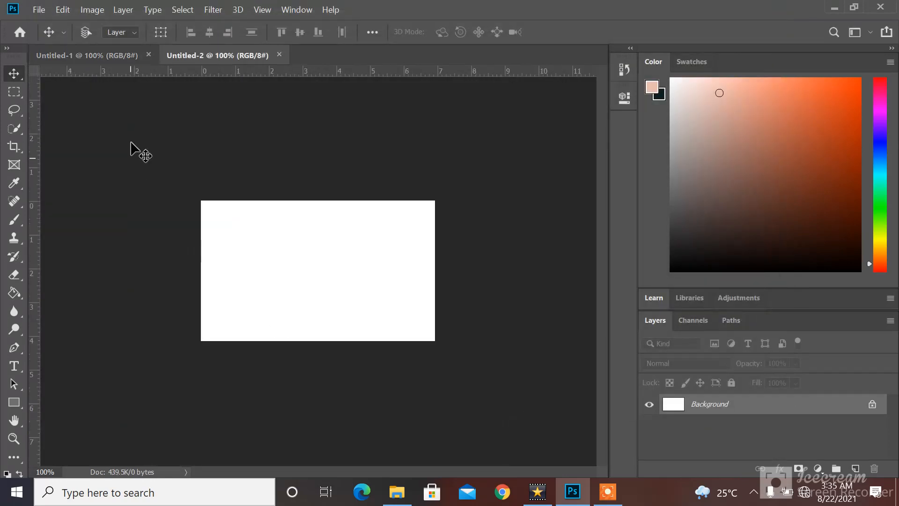
left_click(111, 55)
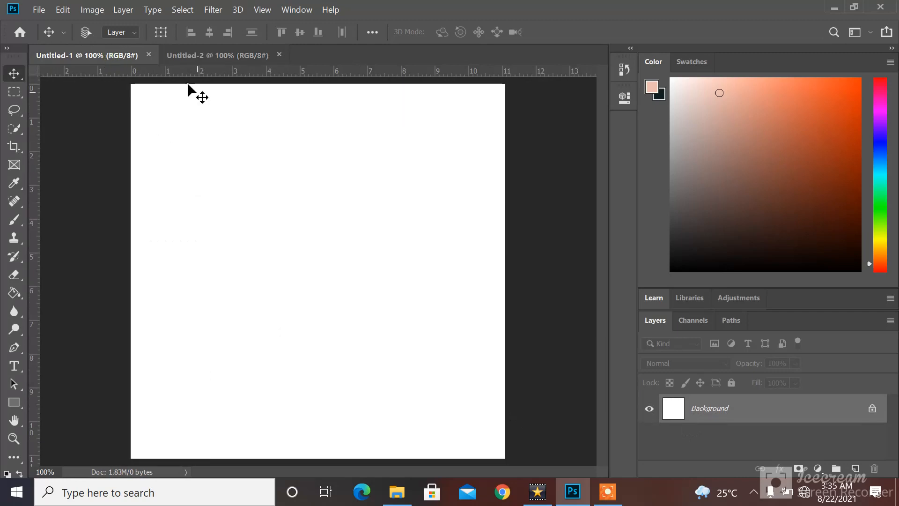
left_click(190, 54)
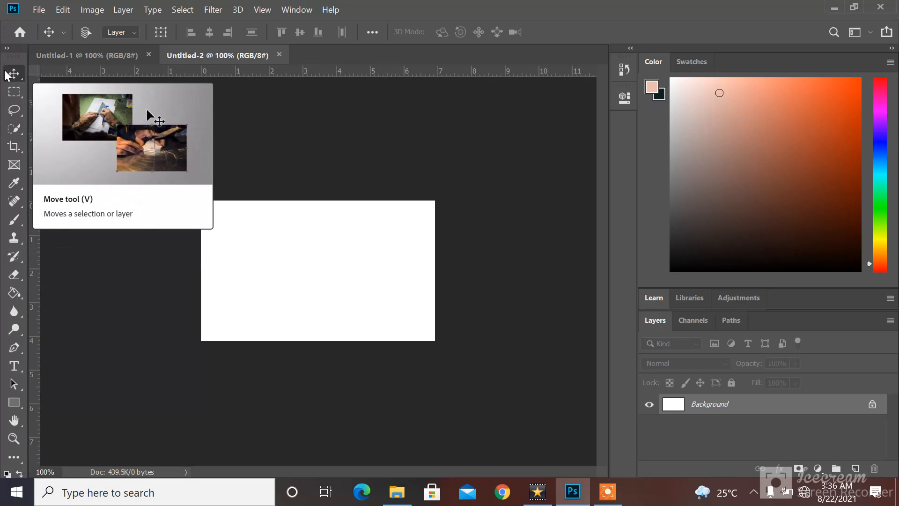
Open the image 21_54_06_21_08_2021.jpg from the Documents folder
left_click(42, 11)
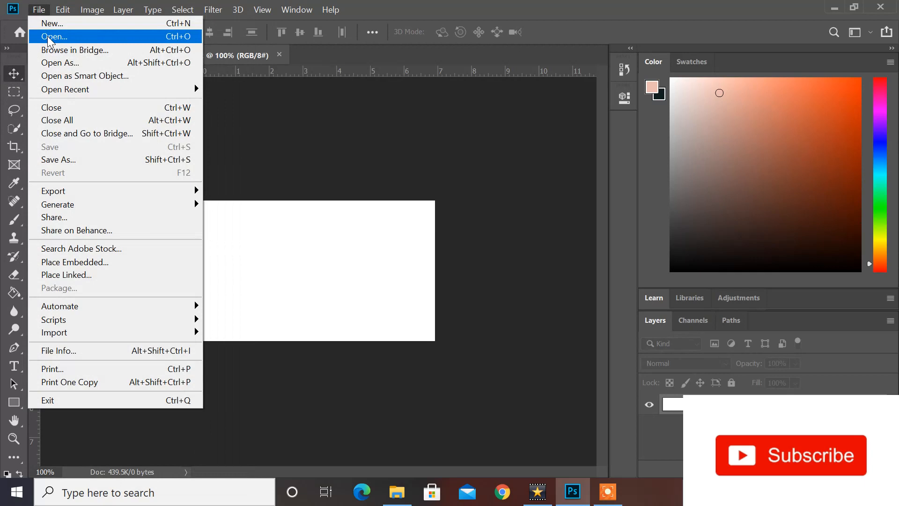
left_click(47, 36)
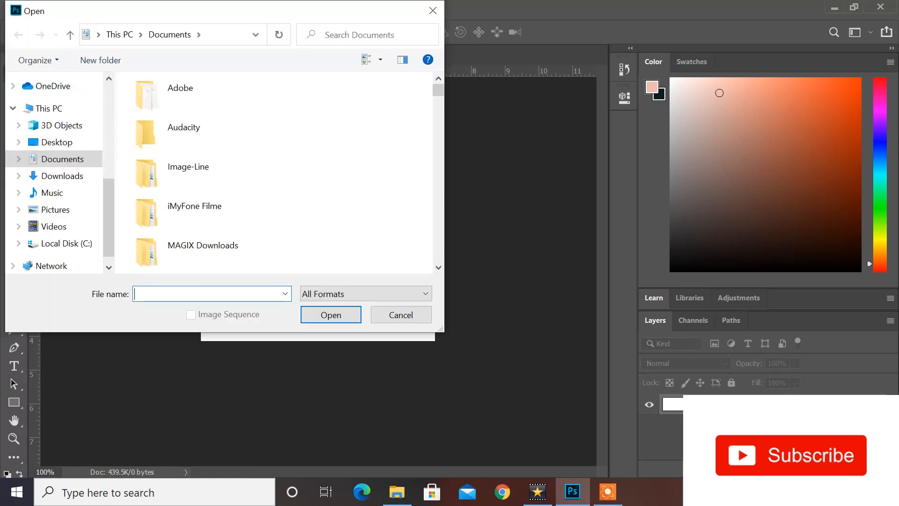
left_click(61, 215)
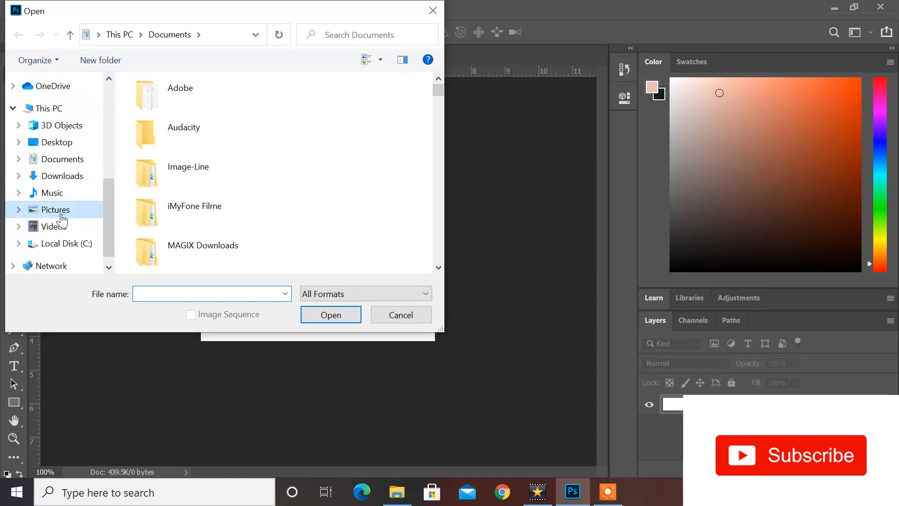
left_click(70, 162)
scroll(210, 170, "down", 10)
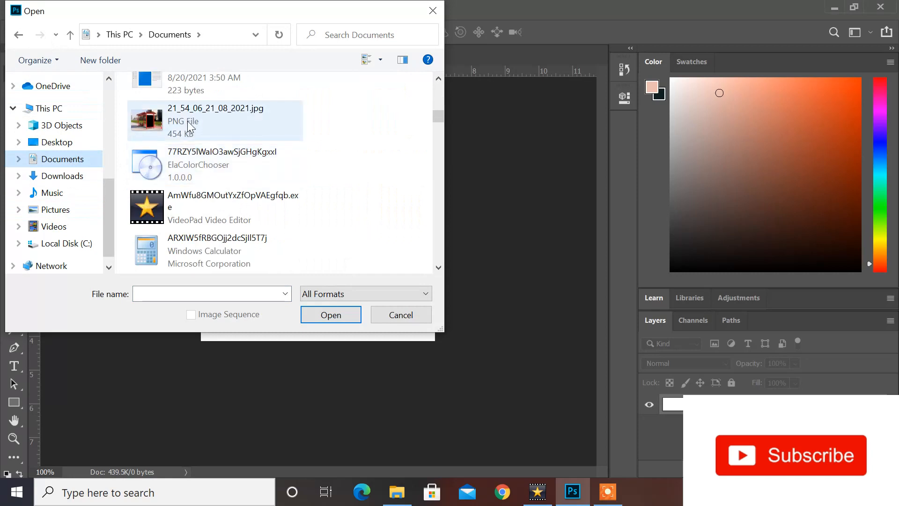
double_click(192, 122)
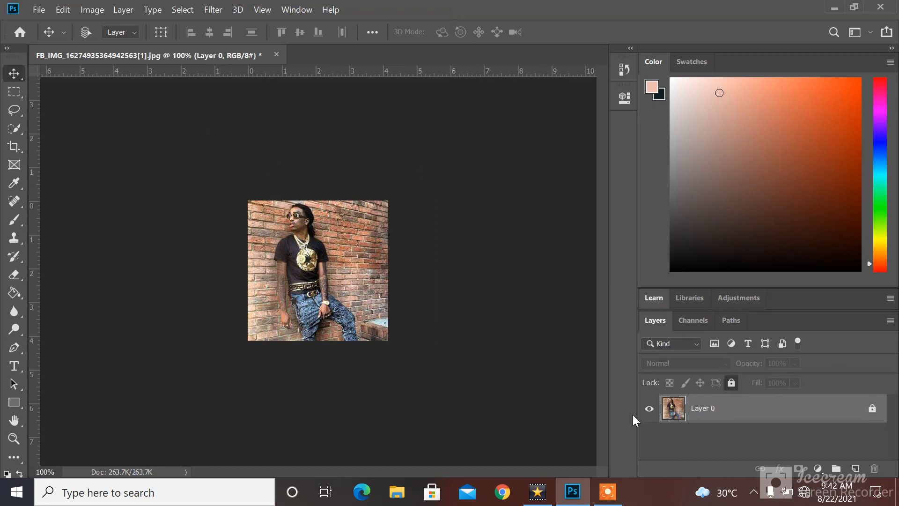
Unlock Layer 0 of the brick-wall photo and try moving the photo with the Move tool
left_click_drag(305, 294, 335, 240)
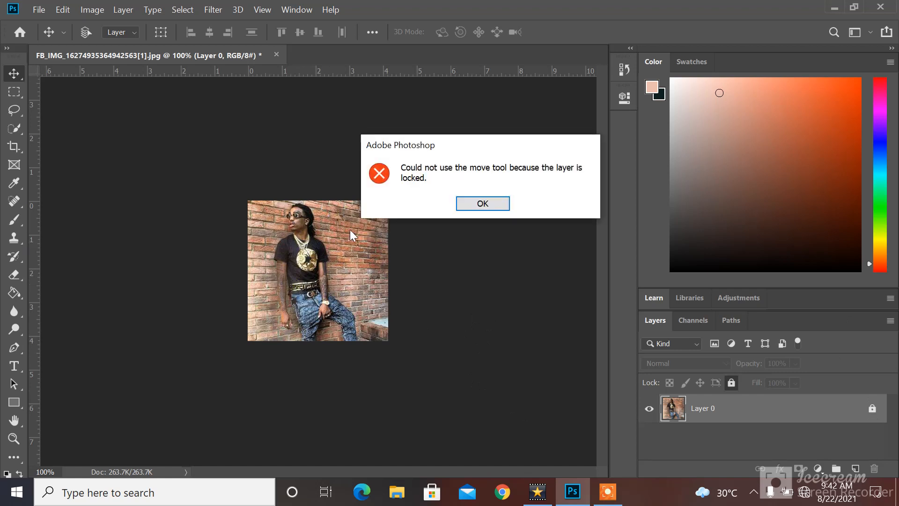
left_click(476, 206)
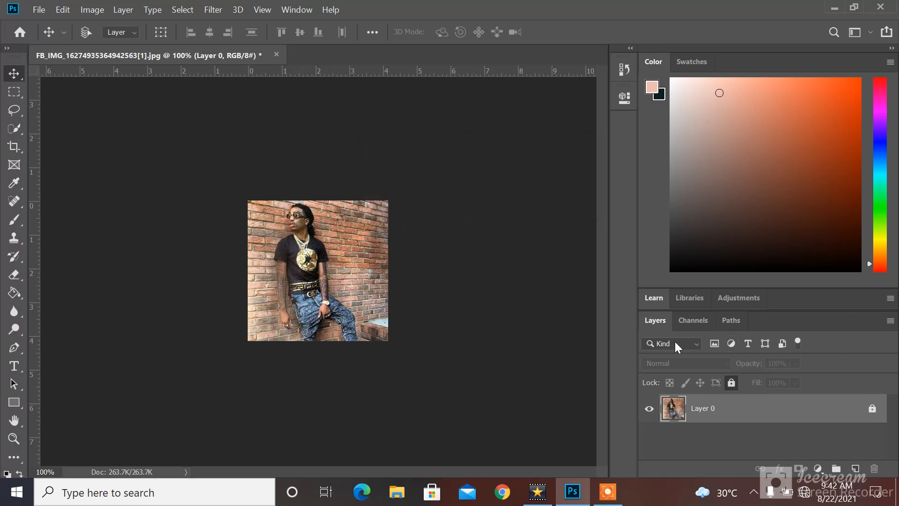
left_click(873, 407)
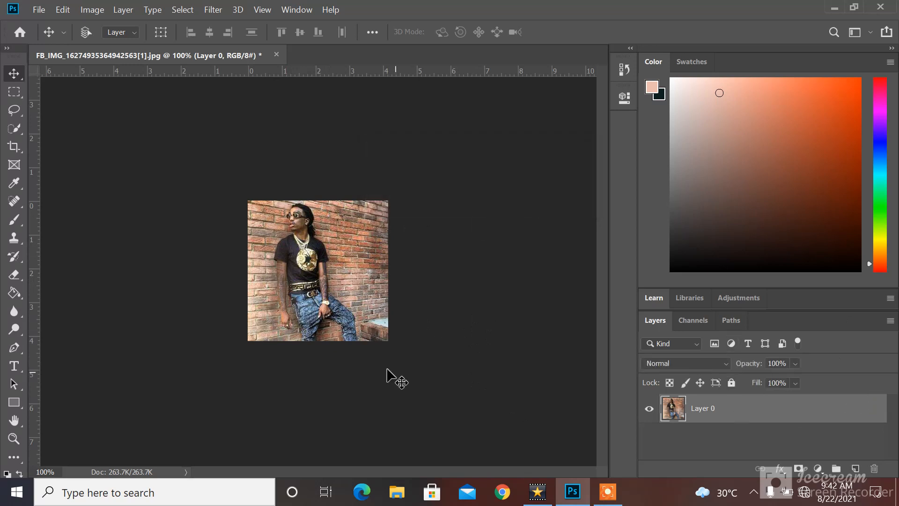
mouse_move(298, 272)
left_mouse_down()
mouse_move(328, 180)
mouse_move(282, 271)
left_mouse_up()
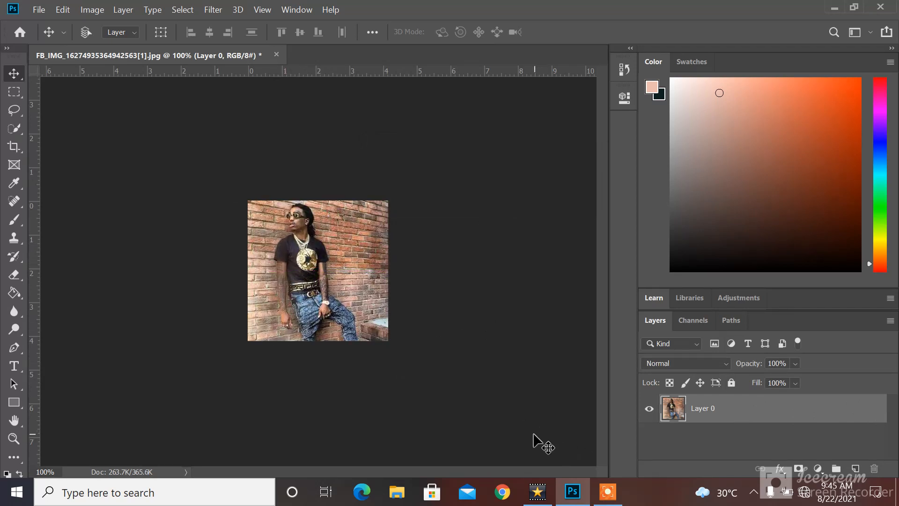
Select the man's upper body with the Rectangular Marquee tool and copy the selection to a new layer
left_click(16, 91)
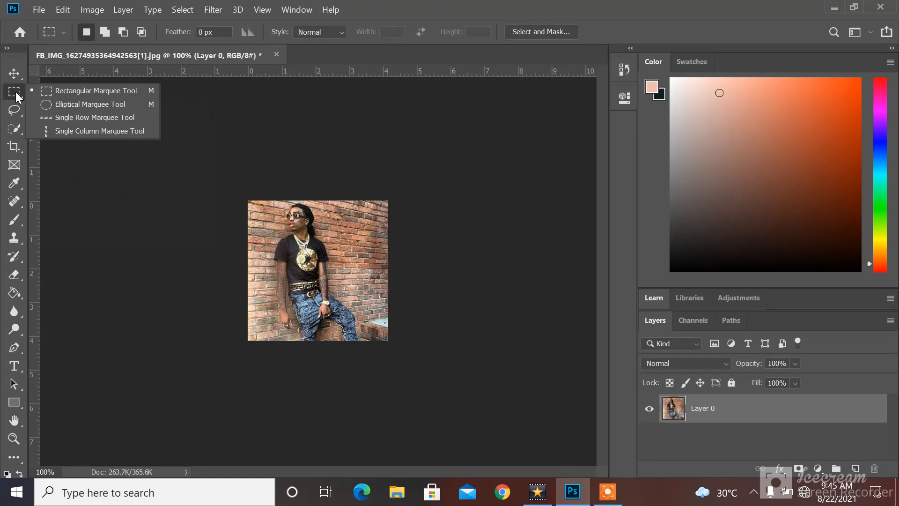
left_click(16, 92)
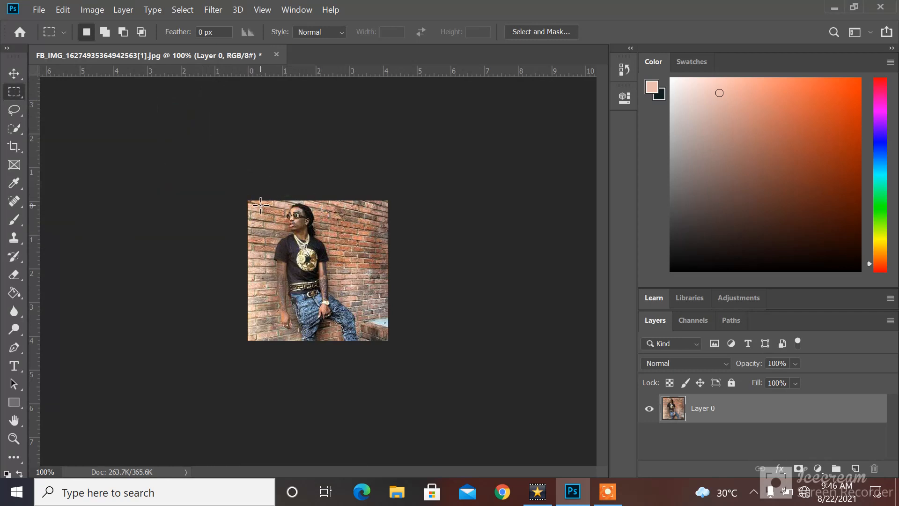
left_click_drag(256, 204, 373, 288)
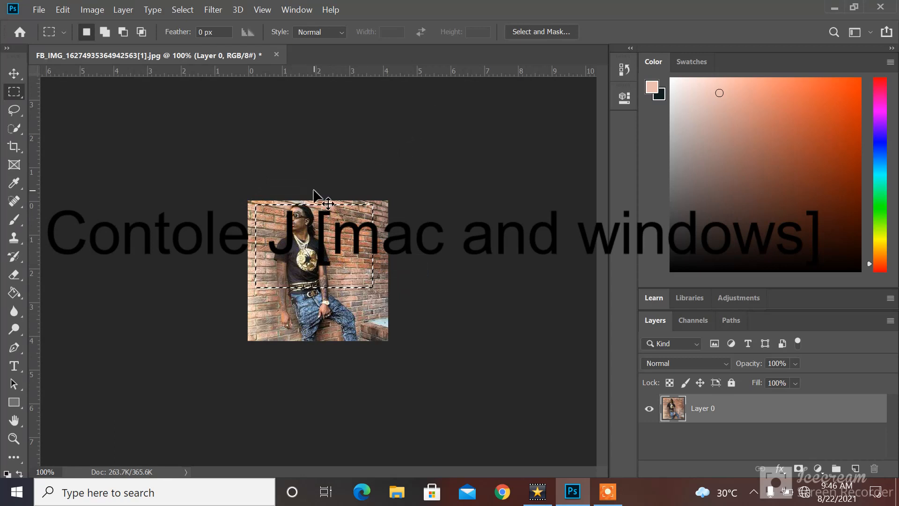
key("ctrl+j")
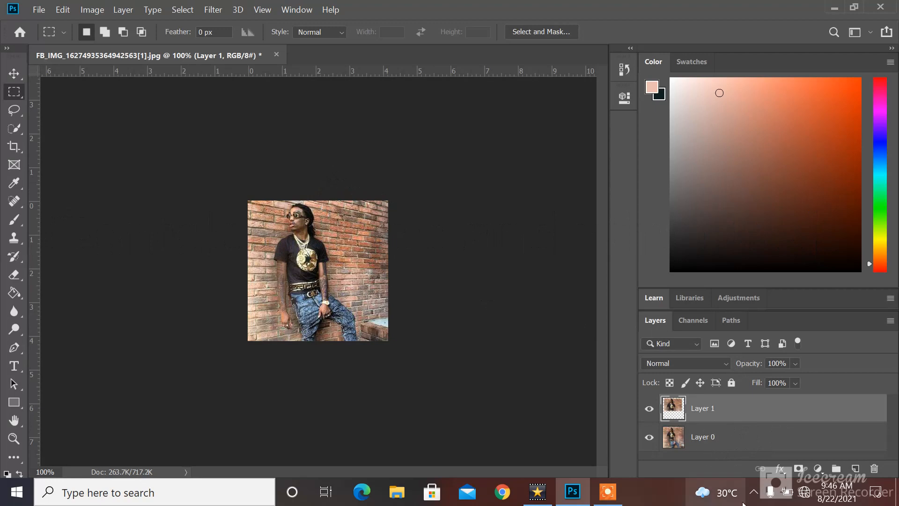
Hide and reshow the full photo layer to check the copied rectangular piece, and delete the copied piece's layer, Layer 3
left_click(695, 441)
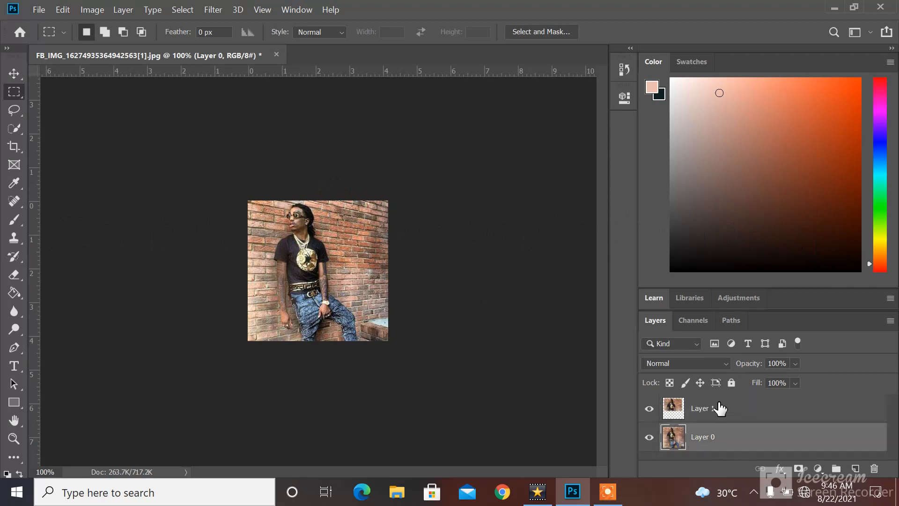
left_click(649, 437)
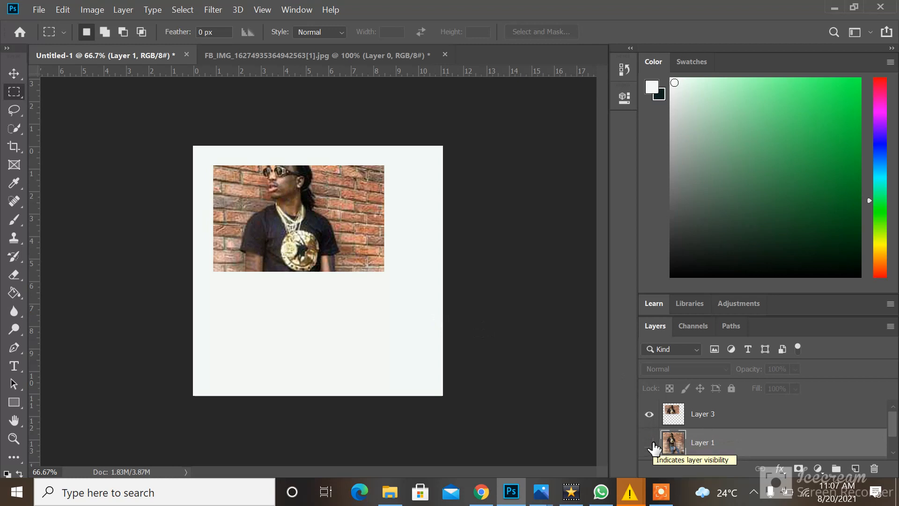
left_click(650, 443)
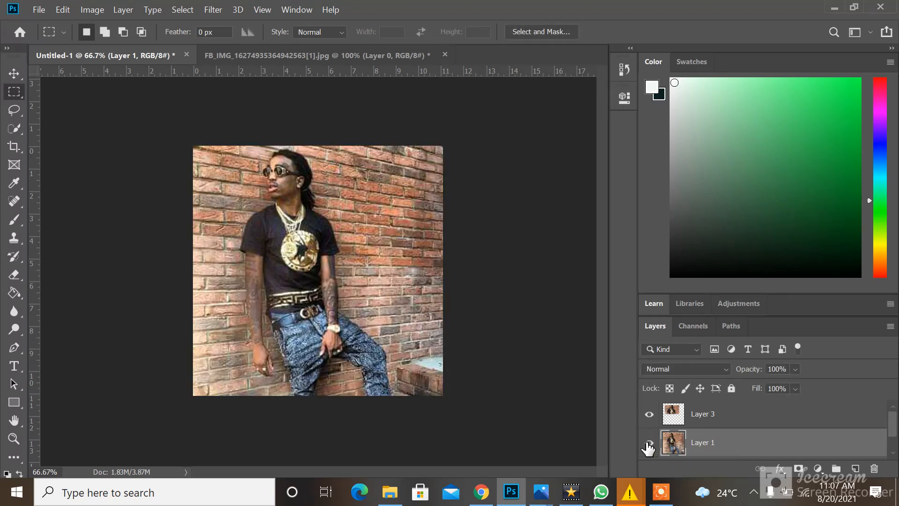
left_click(691, 416)
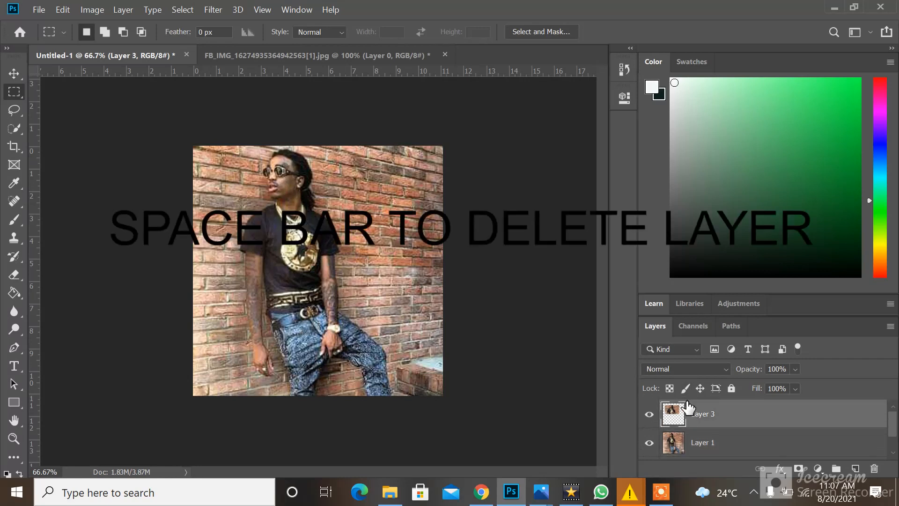
key("Delete")
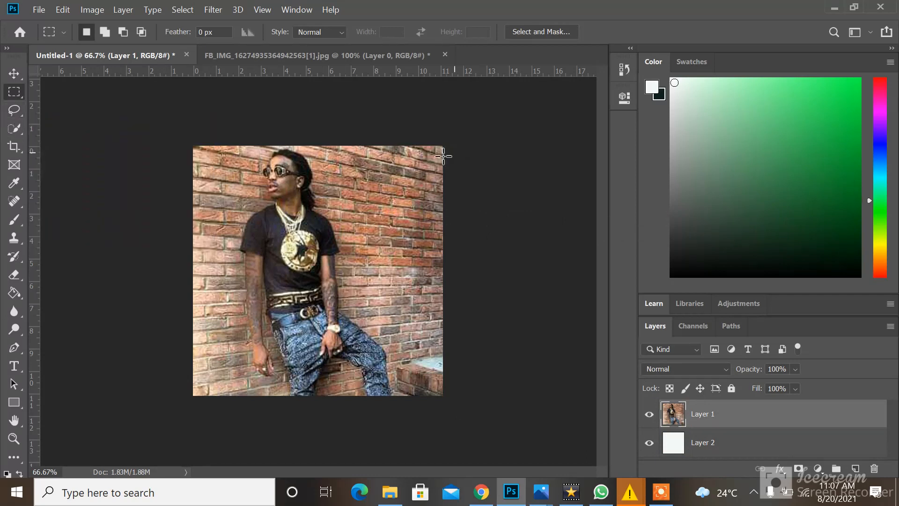
Select the man's head and hair on Layer 1 with a freehand Lasso outline
left_click(16, 110)
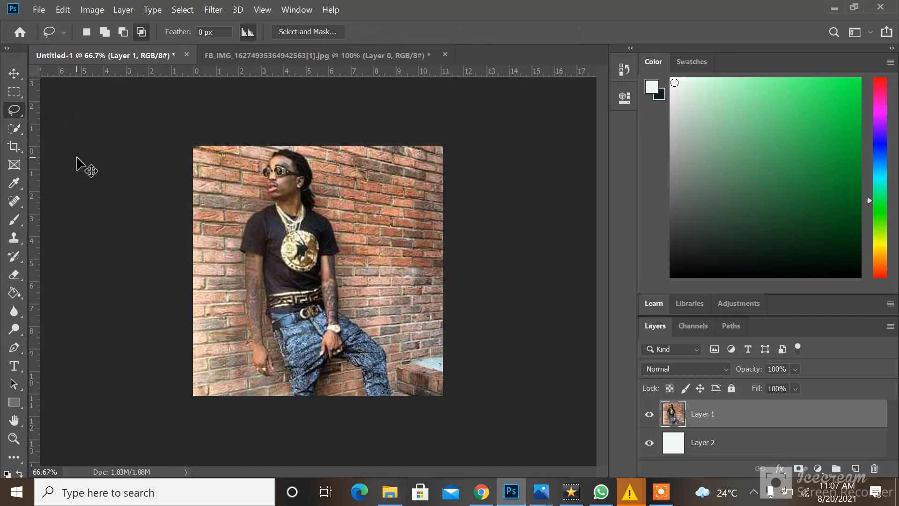
key("ctrl+plus")
key("ctrl+plus")
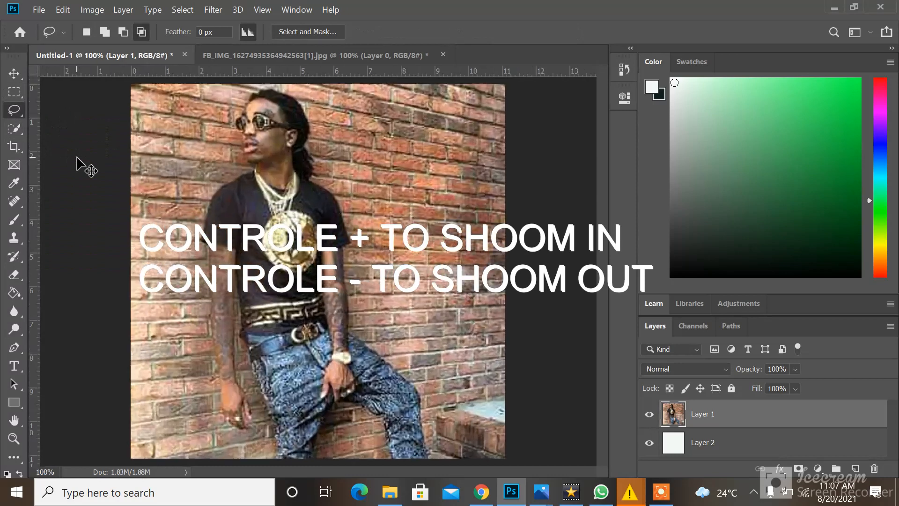
scroll(77, 158, "up", 3)
scroll(77, 158, "left", 1)
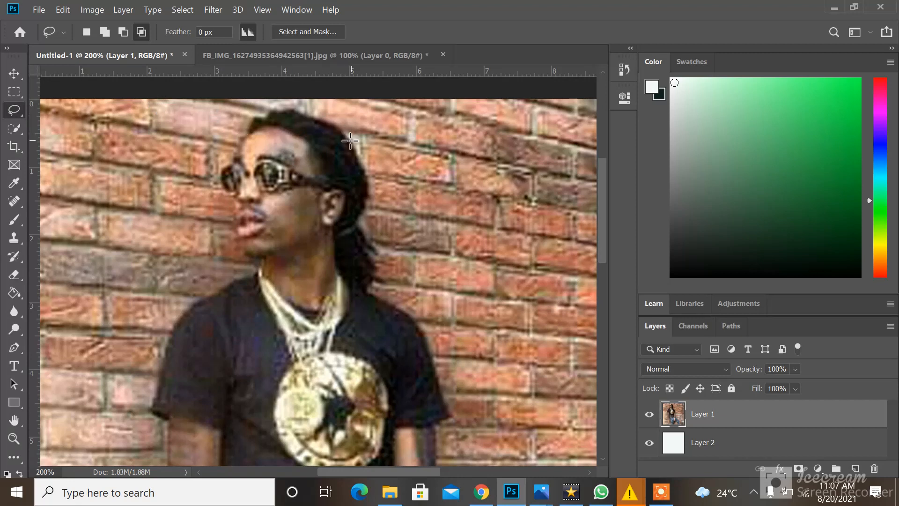
mouse_move(349, 141)
left_mouse_down()
mouse_move(284, 110)
mouse_move(239, 132)
mouse_move(218, 205)
mouse_move(247, 263)
mouse_move(301, 268)
mouse_move(333, 251)
mouse_move(357, 280)
mouse_move(377, 282)
mouse_move(374, 243)
mouse_move(356, 211)
mouse_move(363, 196)
mouse_move(354, 155)
left_mouse_up()
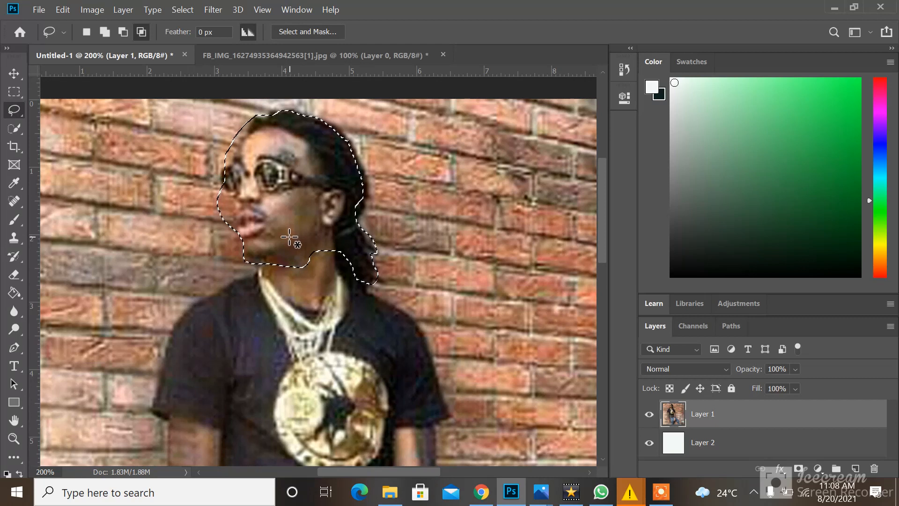
Copy the selected head to a new layer, and hide and reshow Layer 1 to check the cutout
left_click(649, 414)
left_click(649, 415)
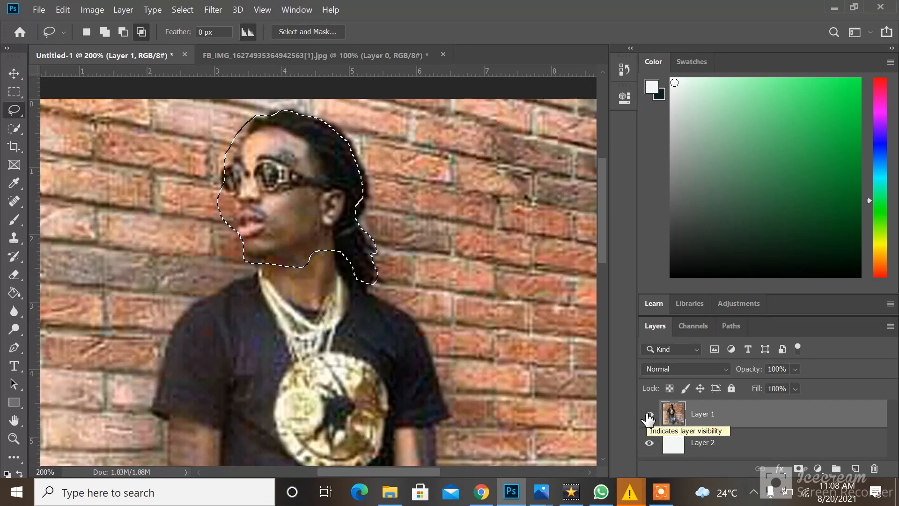
key("ctrl+j")
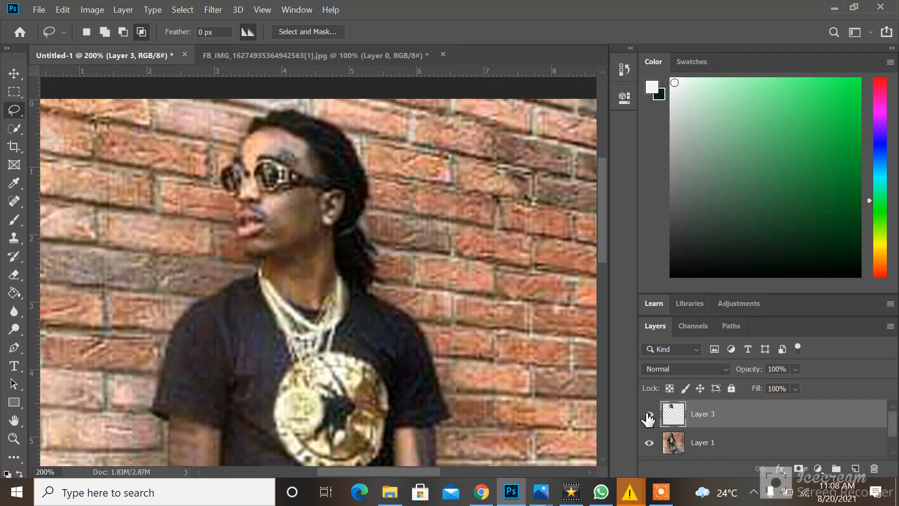
left_click(708, 449)
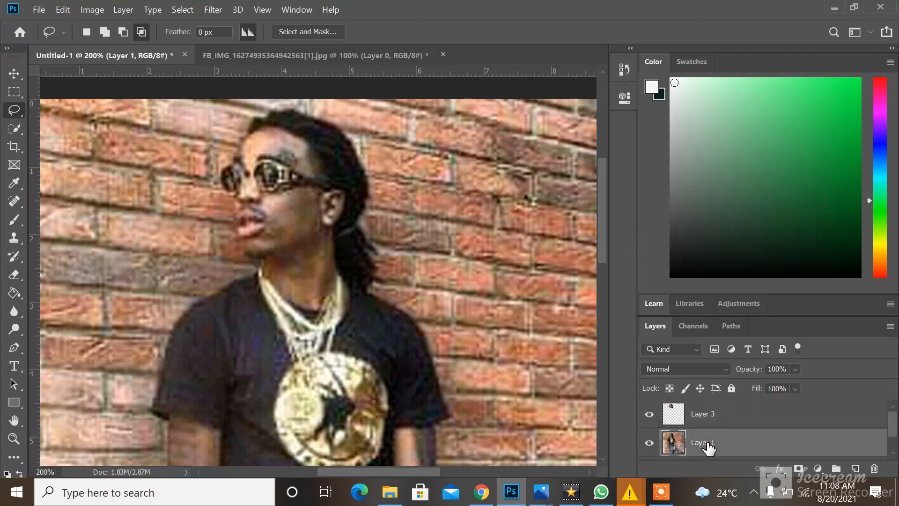
left_click(649, 443)
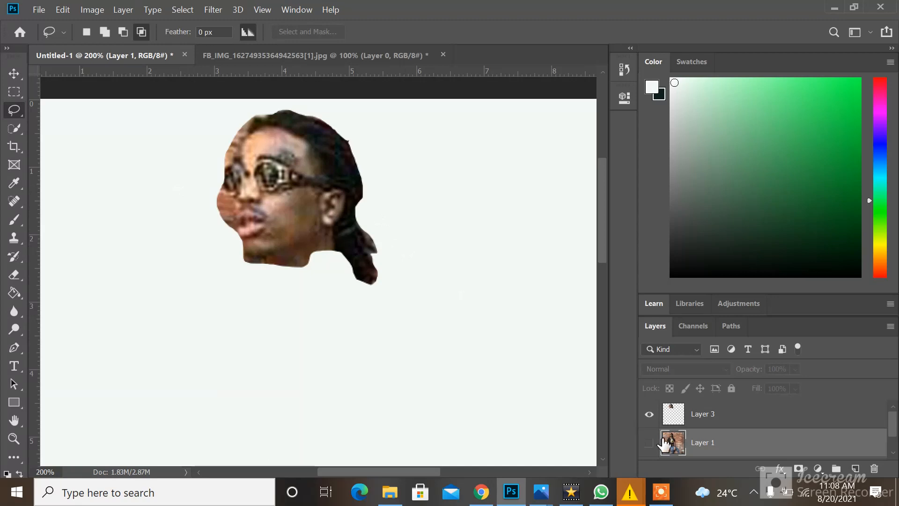
left_click(649, 443)
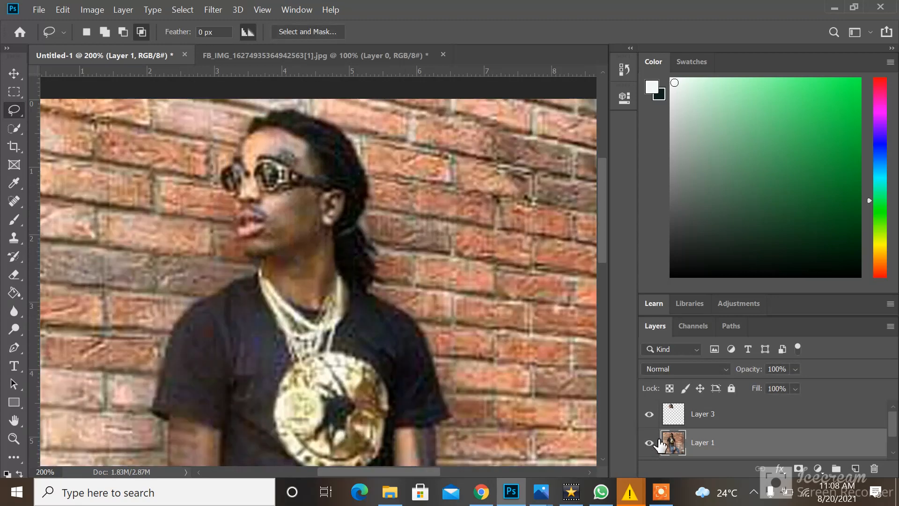
Rename the copied head's layer, Layer 3, to cUT and delete that layer
left_click(697, 419)
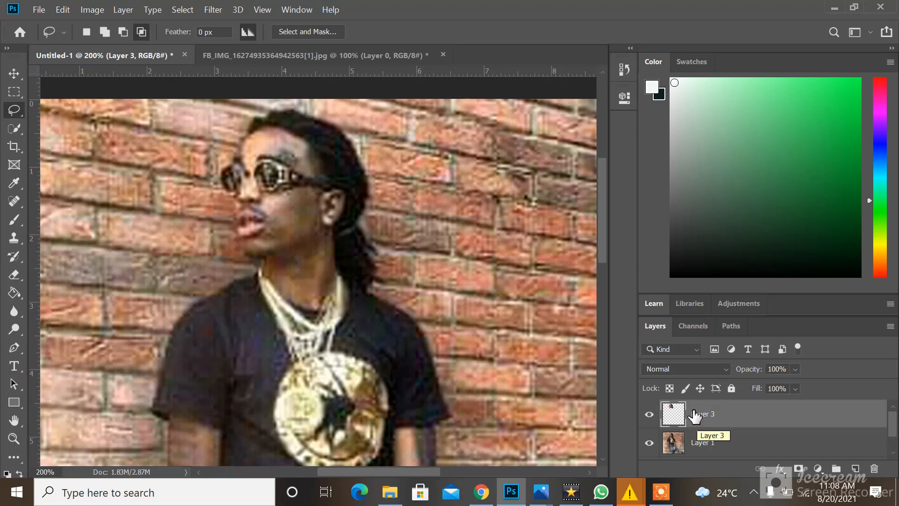
double_click(698, 414)
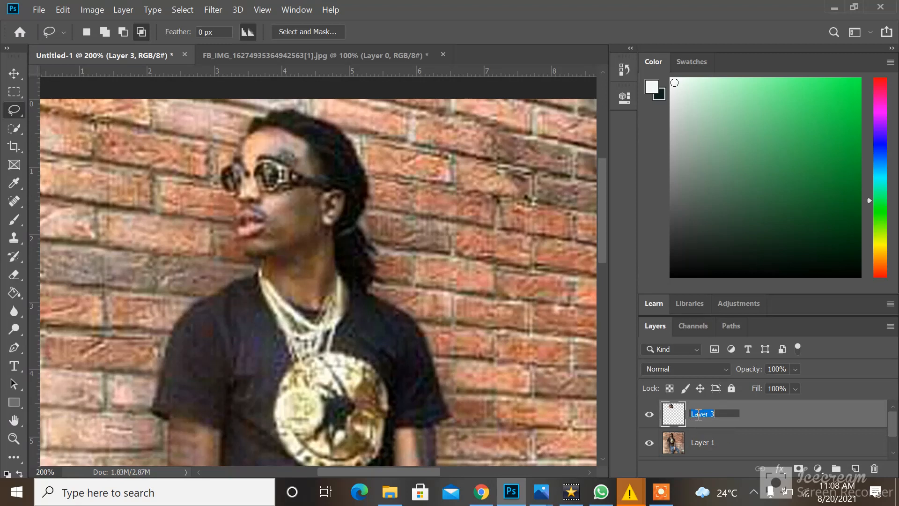
type("d")
key("Return")
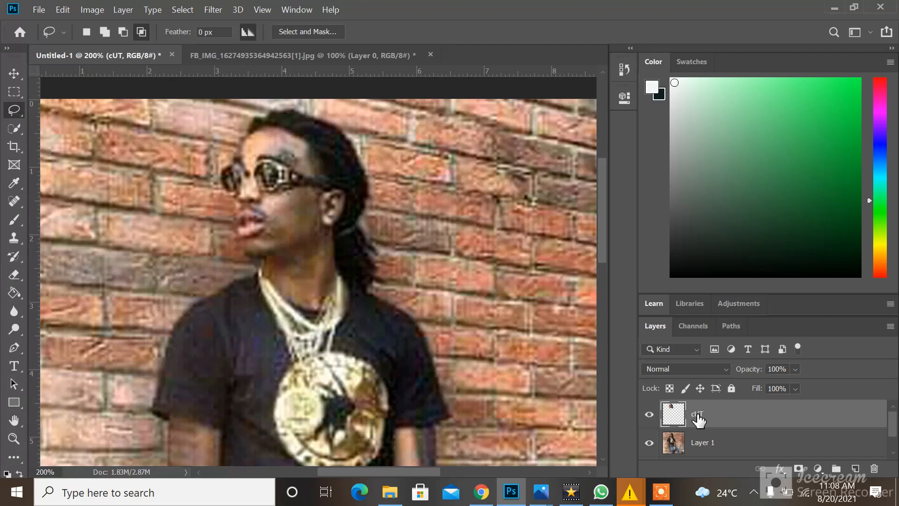
key("Delete")
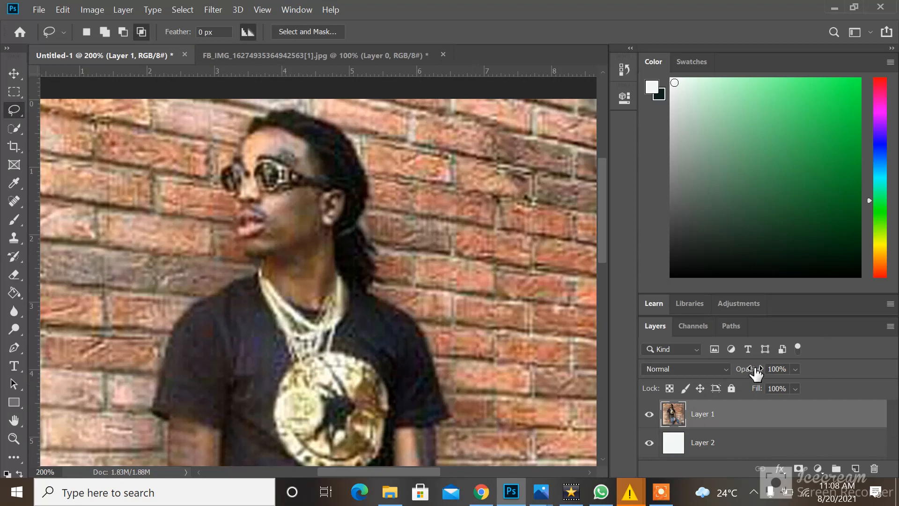
Select the man's head and upper body on Layer 1 with the Quick Selection tool, including his face
left_click(10, 131)
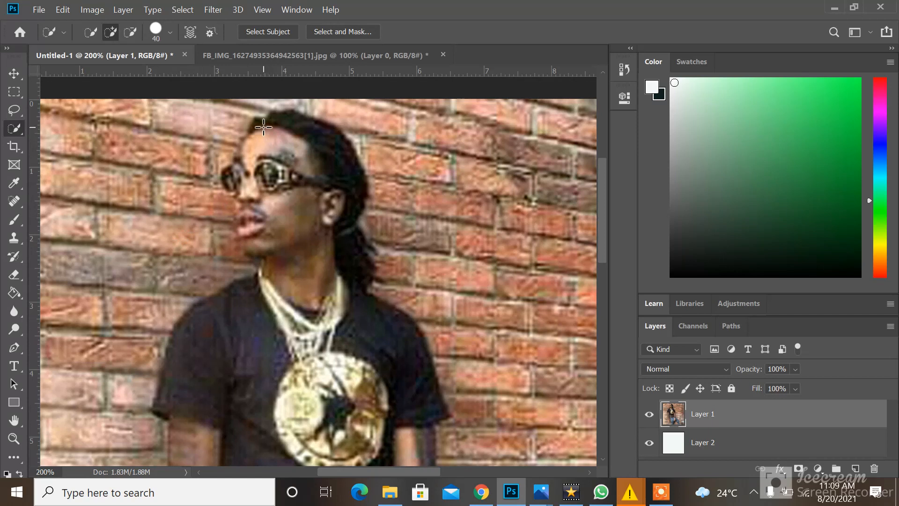
mouse_move(264, 122)
left_mouse_down()
mouse_move(292, 220)
mouse_move(253, 395)
mouse_move(262, 448)
mouse_move(270, 458)
mouse_move(323, 435)
mouse_move(429, 417)
mouse_move(417, 421)
left_mouse_up()
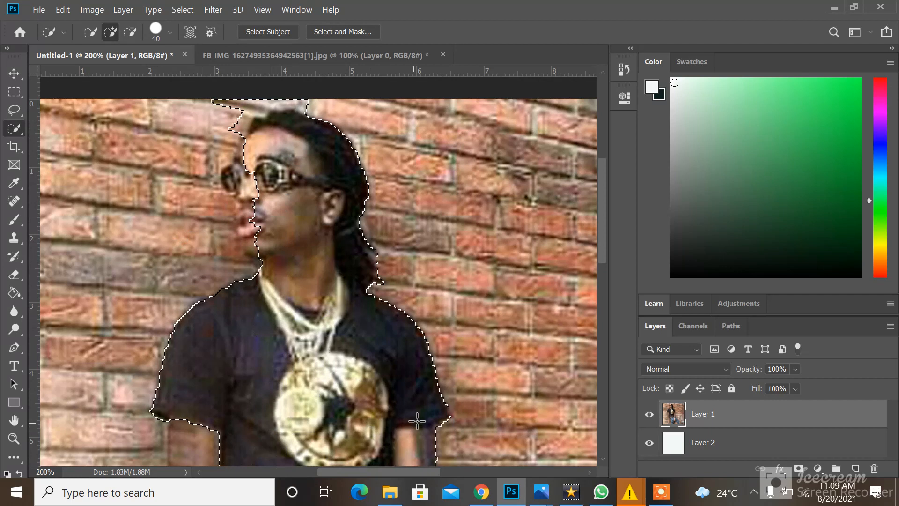
left_click(247, 190)
left_click_drag(247, 190, 250, 147)
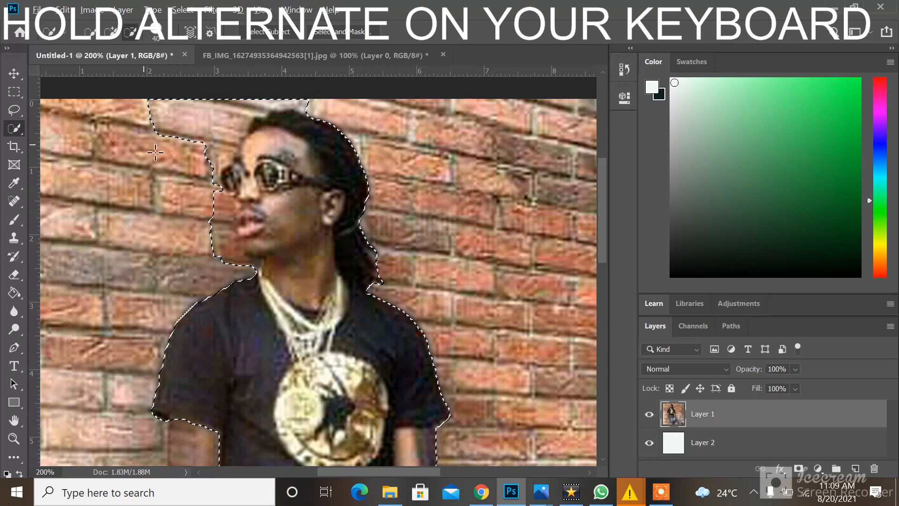
Subtract the surplus brick wall around the man's face, chin and hair from the quick selection
left_click(212, 223, "alt")
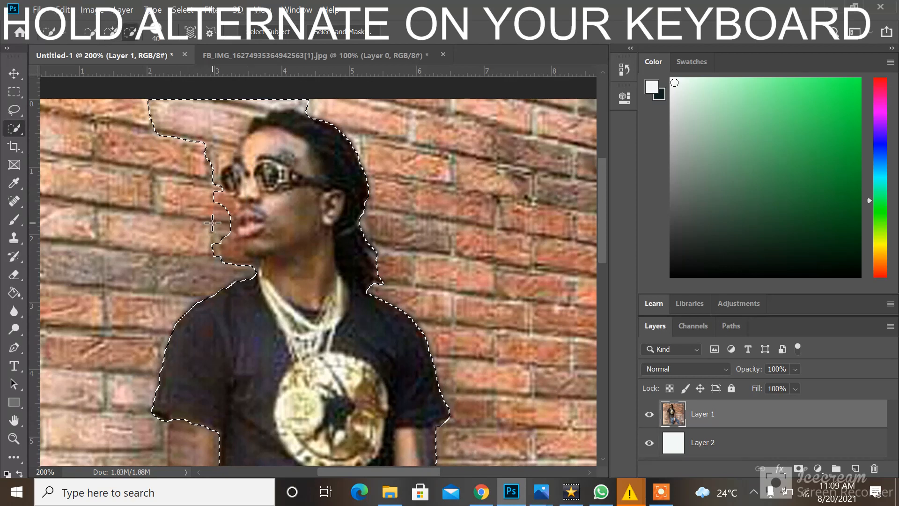
left_click(230, 257, "alt")
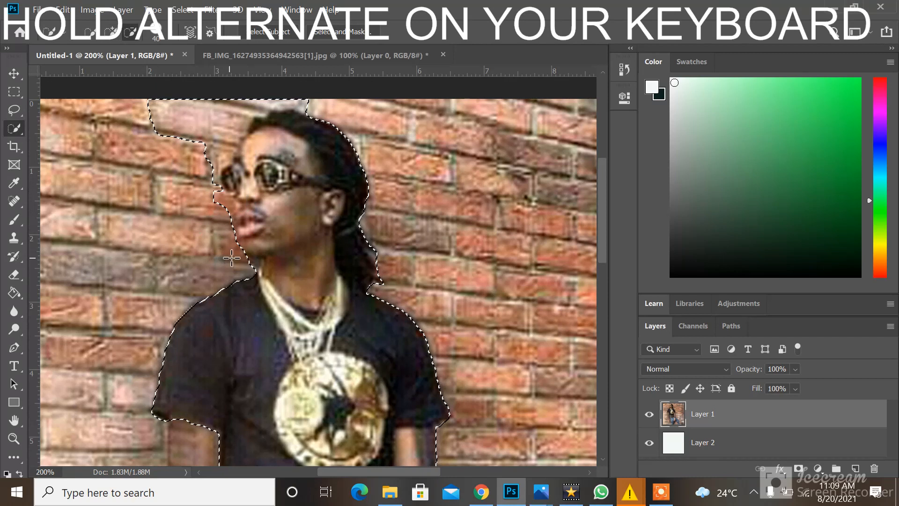
left_click(249, 269, "alt")
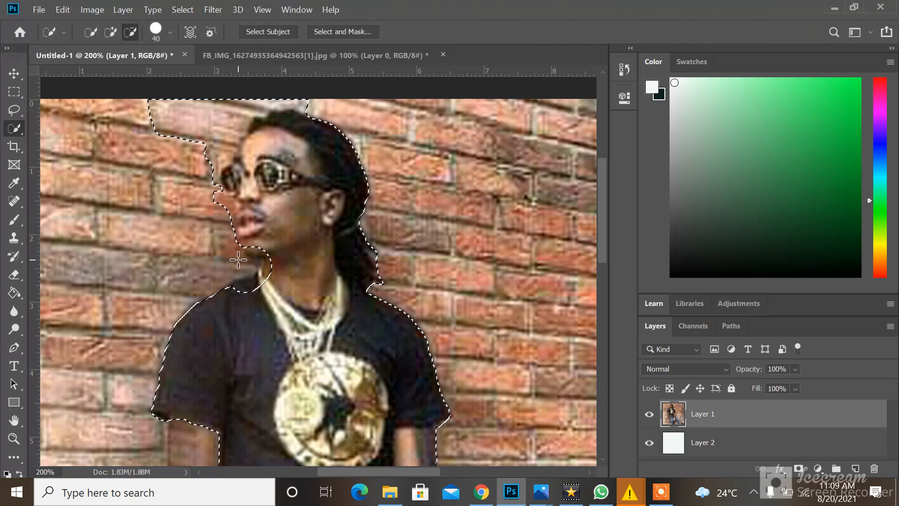
scroll(237, 260, "up", 2)
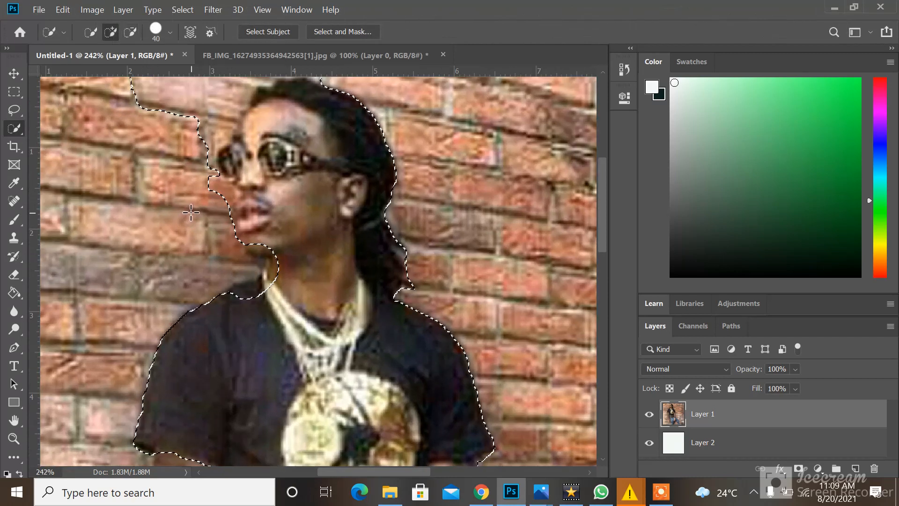
scroll(191, 212, "up", 1)
key("alt")
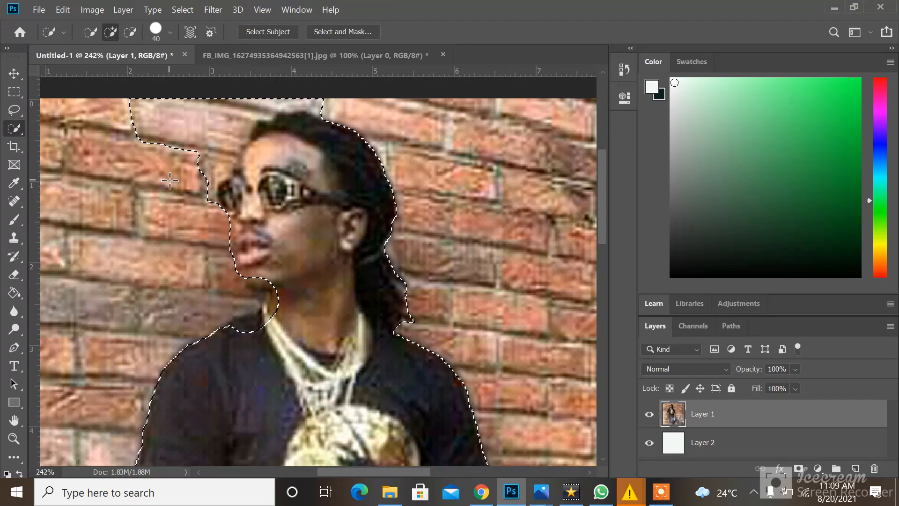
scroll(168, 179, "up", 1)
left_click(143, 143, "alt")
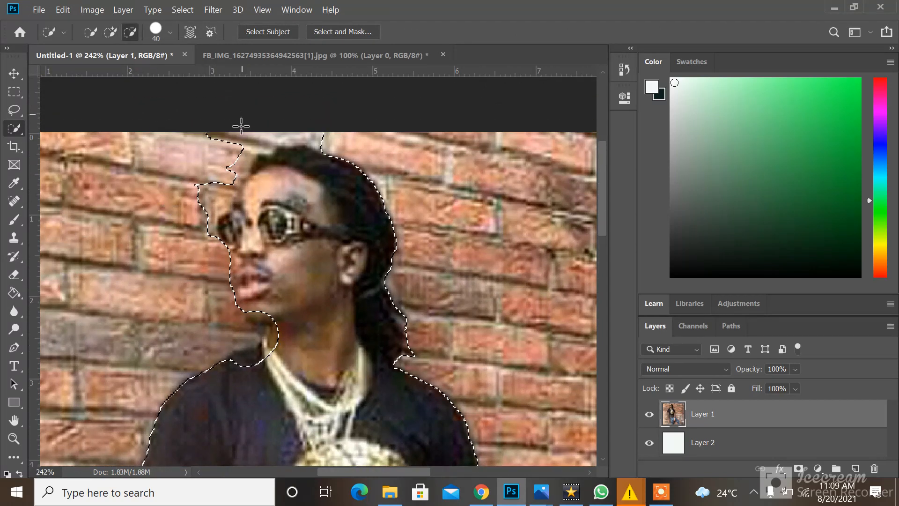
mouse_move(244, 133)
left_mouse_down()
mouse_move(265, 136)
mouse_move(282, 121)
left_mouse_up()
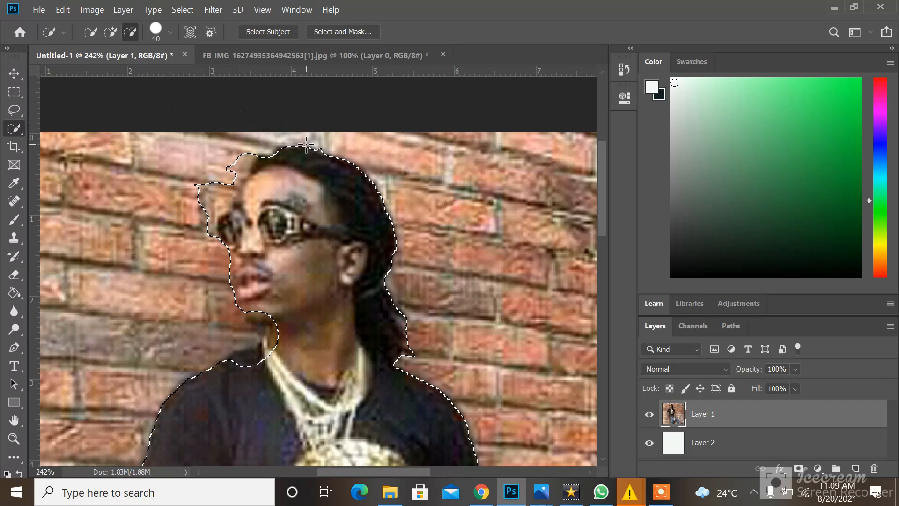
mouse_move(228, 159)
left_mouse_down()
mouse_move(230, 149)
mouse_move(195, 187)
left_mouse_up()
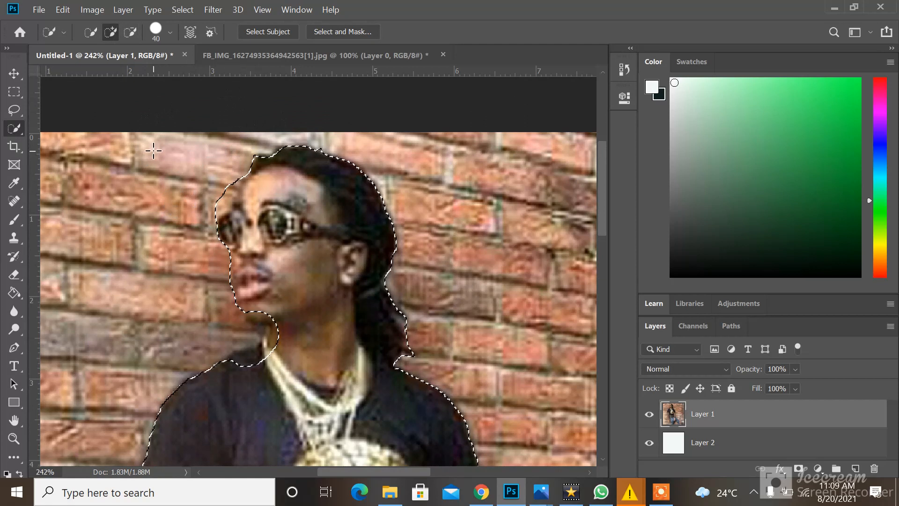
Copy the selected man to a new layer, check the cutout with Layer 1 hidden and reshown, and delete the copy
key("ctrl+j")
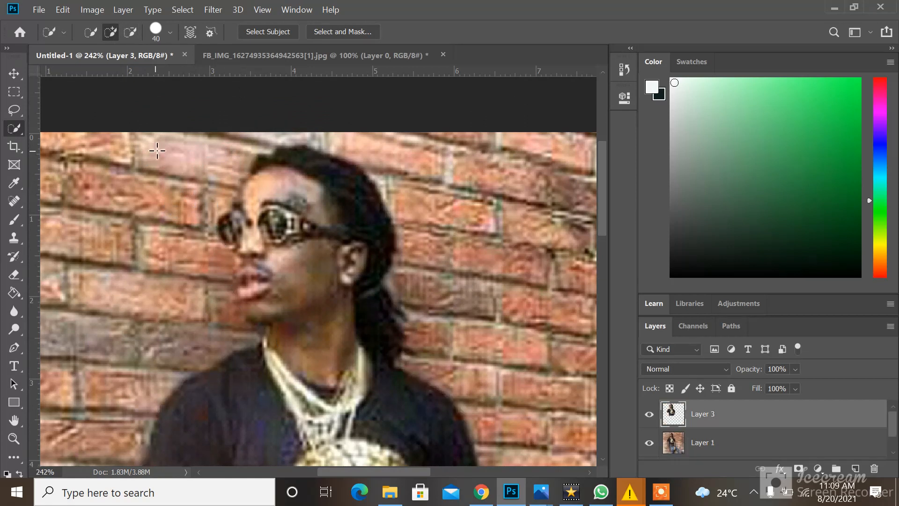
left_click(685, 448)
left_click(648, 444)
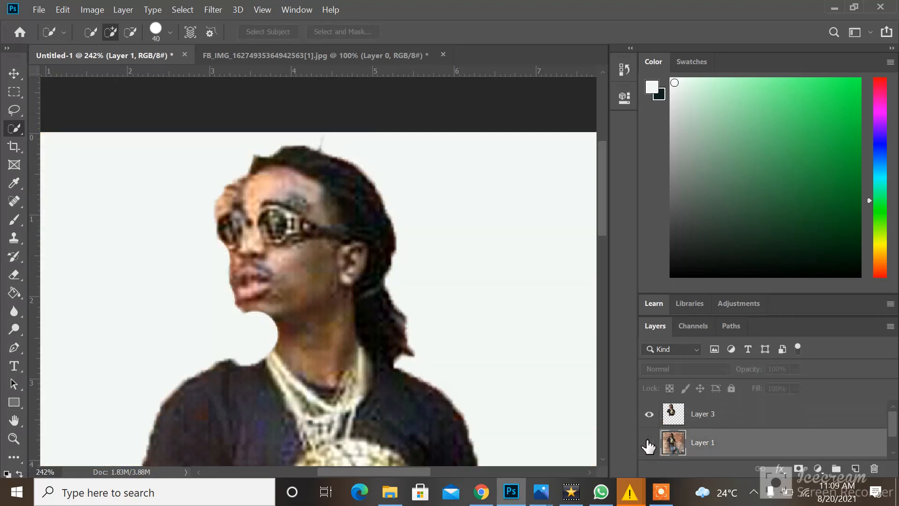
left_click(649, 444)
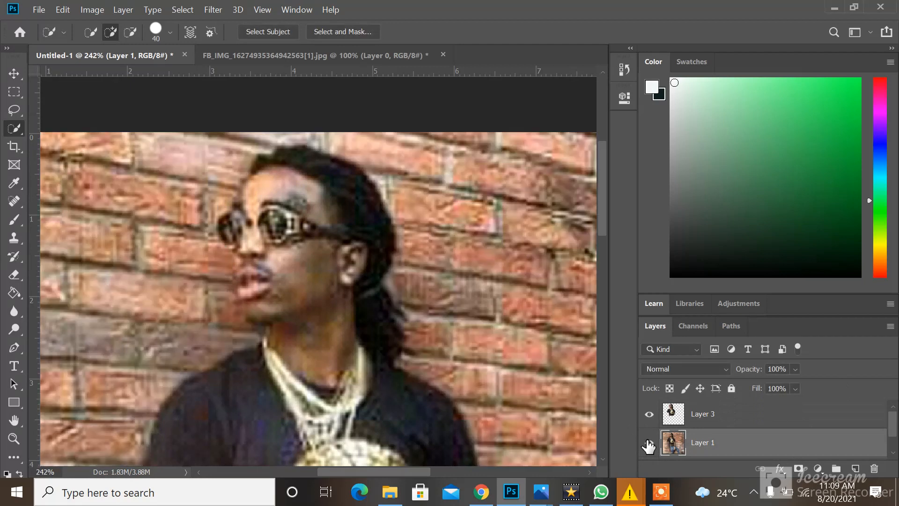
left_click(736, 424)
key("Delete")
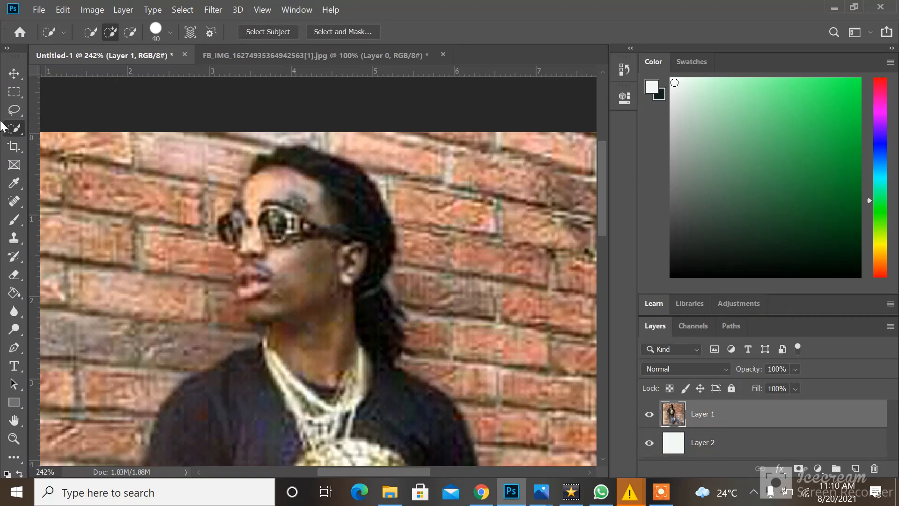
Crop the whole photo to a landscape area around the man's head and torso, ending at his belt
key("ctrl+1")
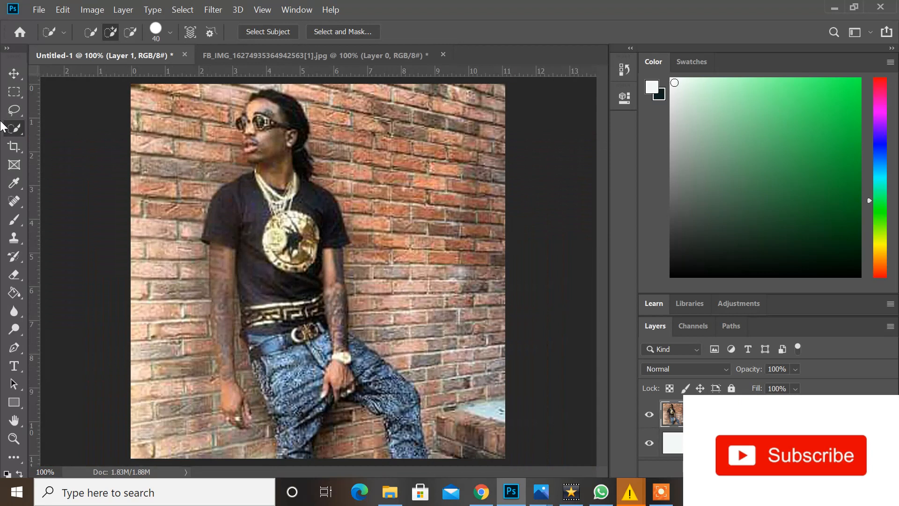
left_click(13, 147)
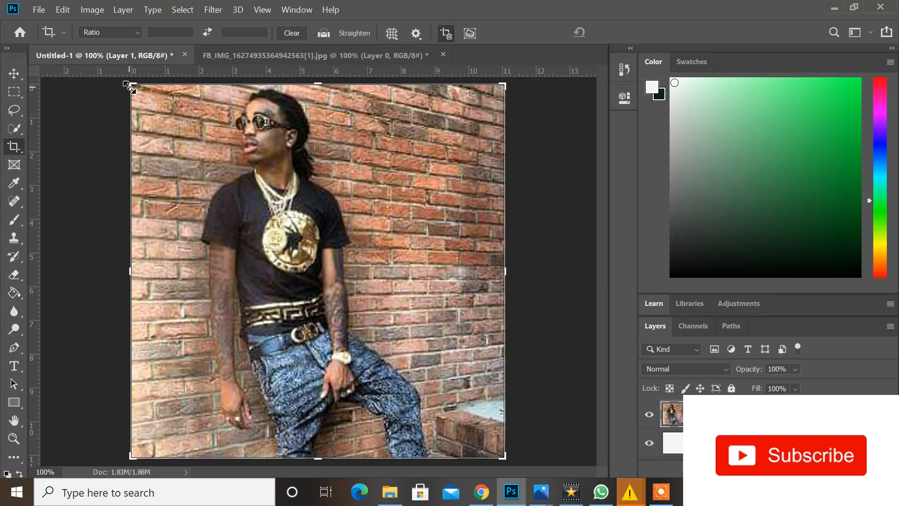
left_click_drag(127, 84, 167, 150)
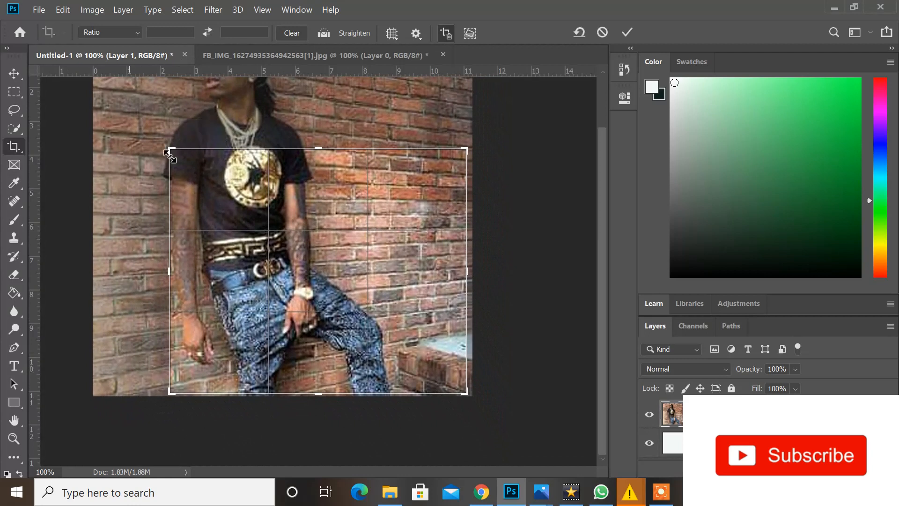
left_click_drag(221, 203, 276, 292)
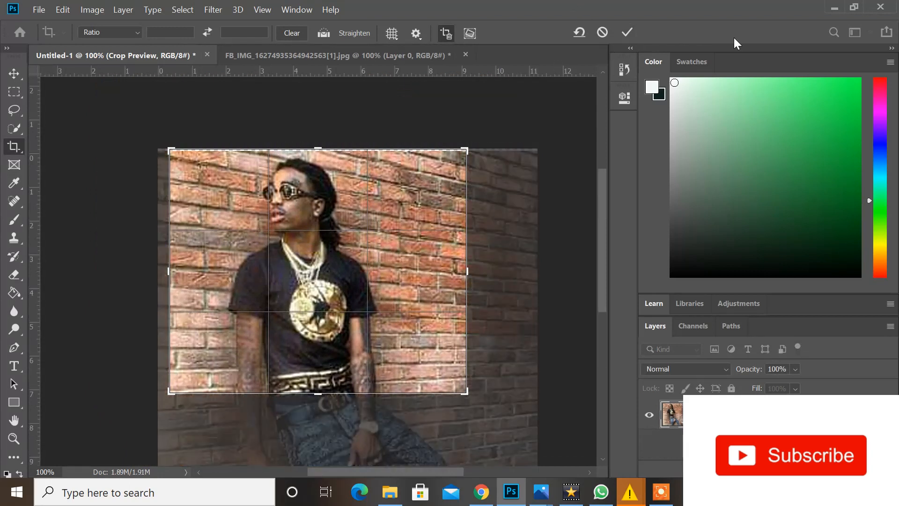
left_click(626, 33)
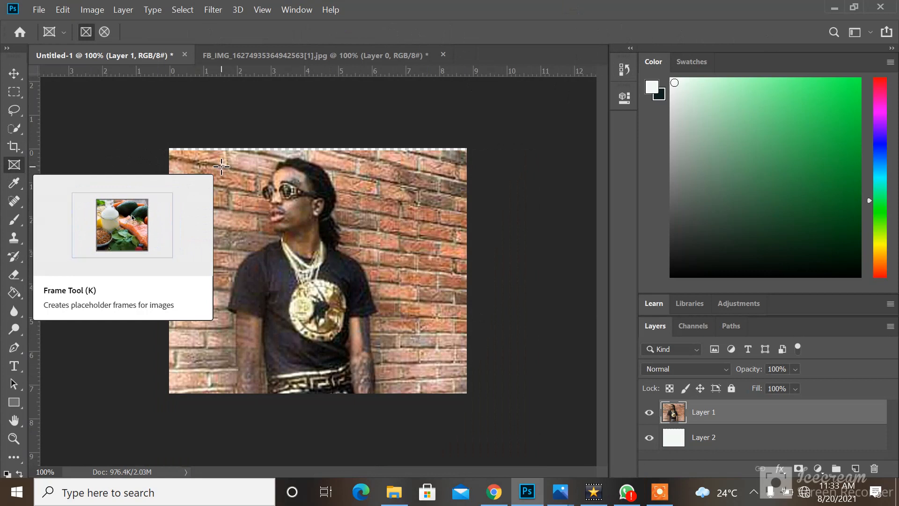
Place the cropped photo in a nearly square frame around the man's head and torso with the Frame tool
left_click_drag(221, 164, 424, 365)
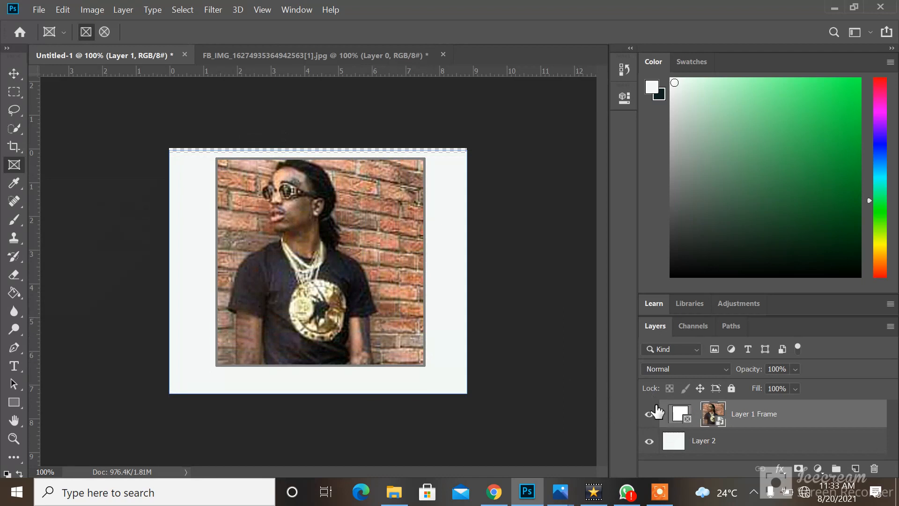
left_click(682, 417)
Sample a brown foreground colour from the man in the photo with the Eyedropper tool
left_click(14, 182)
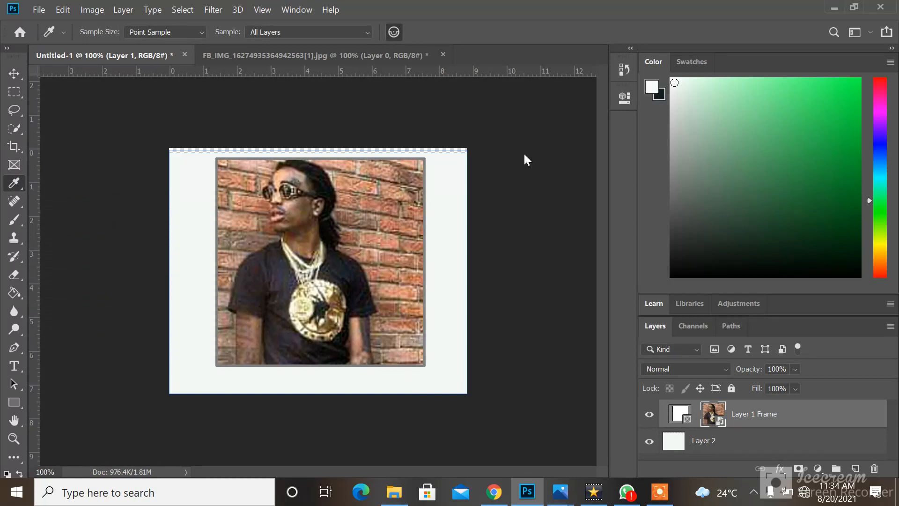
left_click_drag(375, 209, 315, 202)
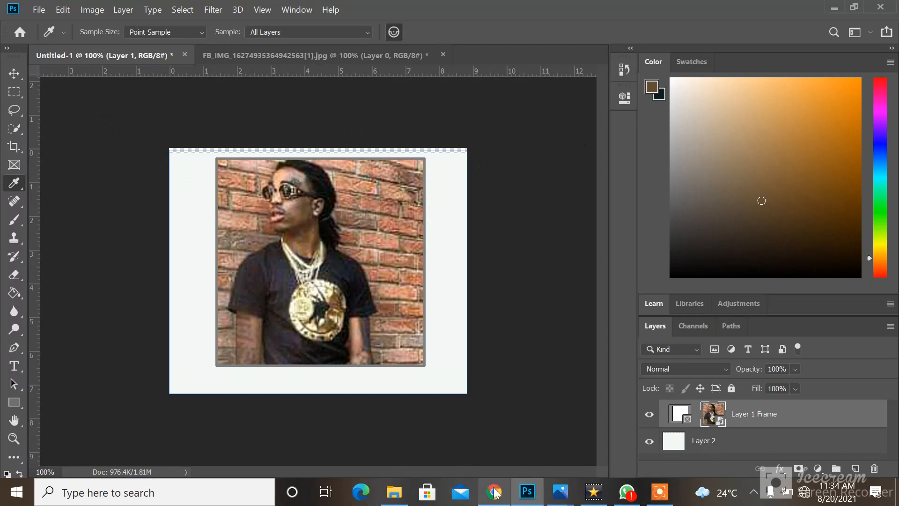
mouse_move(37, 292)
left_mouse_down()
mouse_move(71, 292)
mouse_move(110, 262)
mouse_move(141, 312)
mouse_move(196, 357)
mouse_move(331, 424)
mouse_move(482, 431)
mouse_move(575, 468)
mouse_move(593, 492)
mouse_move(661, 492)
mouse_move(394, 492)
left_mouse_up()
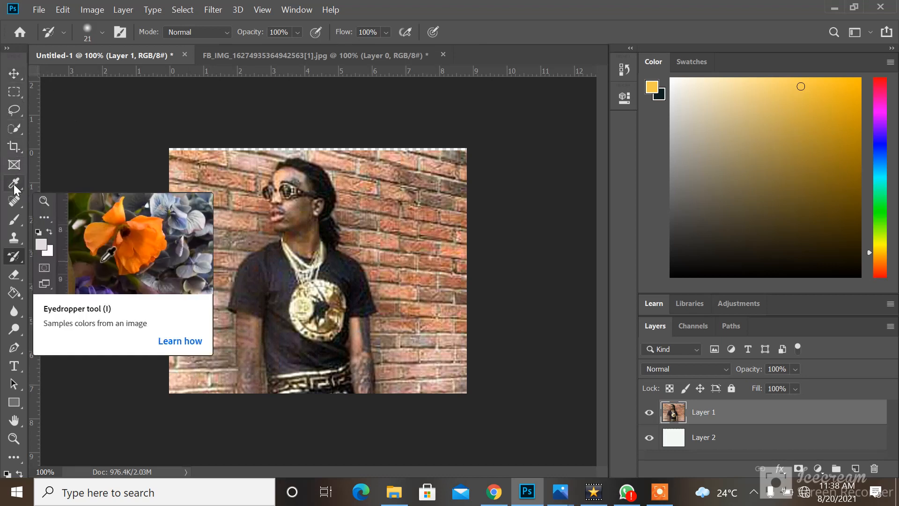
Erase freehand strokes across the man's shirt and along his shoulder with the Eraser, and undo them
left_click(18, 272)
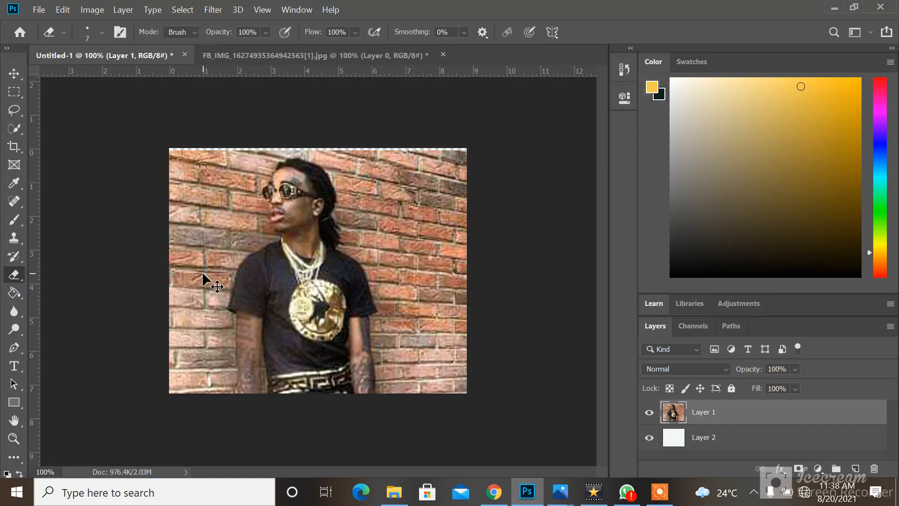
key("ctrl+plus")
key("ctrl+plus")
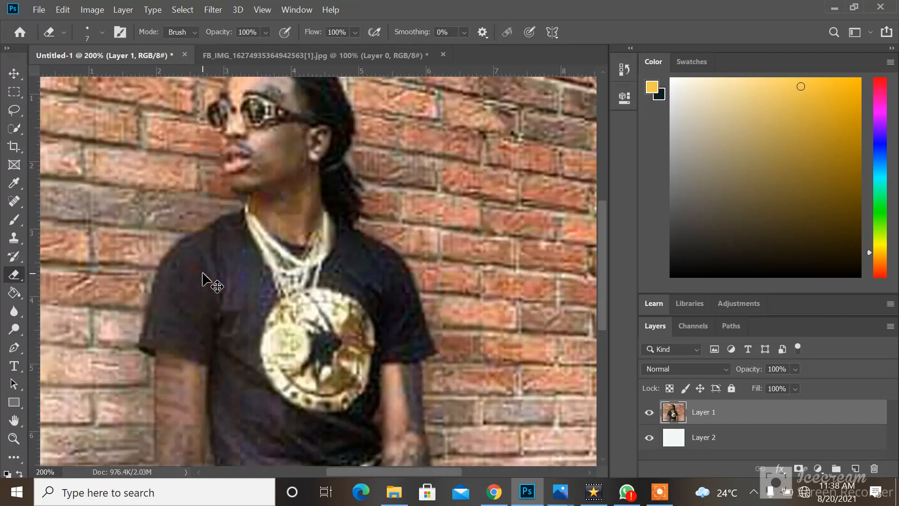
mouse_move(143, 208)
left_mouse_down()
mouse_move(198, 271)
mouse_move(305, 332)
mouse_move(384, 306)
mouse_move(411, 247)
mouse_move(410, 239)
mouse_move(373, 288)
mouse_move(339, 300)
mouse_move(275, 296)
mouse_move(217, 273)
mouse_move(142, 215)
left_mouse_up()
left_click(120, 216)
left_click_drag(119, 217, 69, 302)
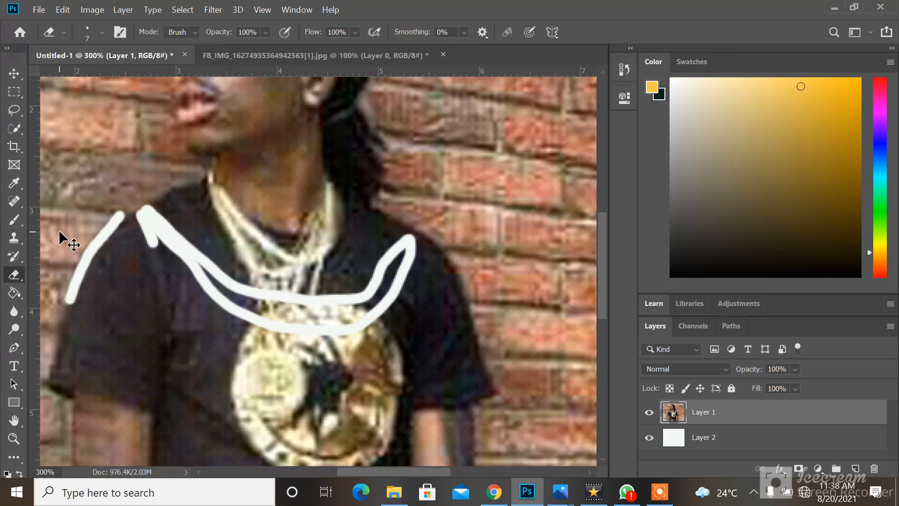
key("ctrl+z")
key("ctrl+z")
key("ctrl+z")
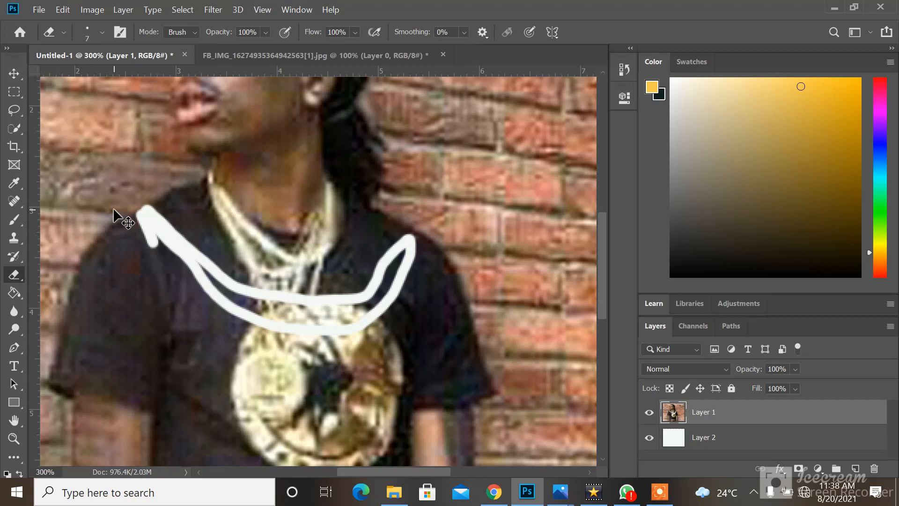
Fill Layer 2 with the yellow foreground colour using the Paint Bucket, and check it by moving the layer above Layer 1 and back below
left_click(14, 294)
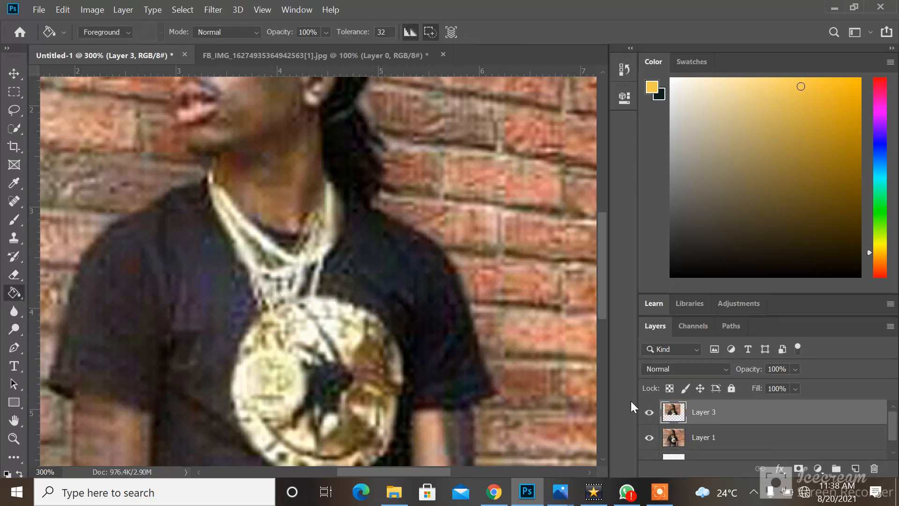
key("ctrl+z")
key("ctrl+minus")
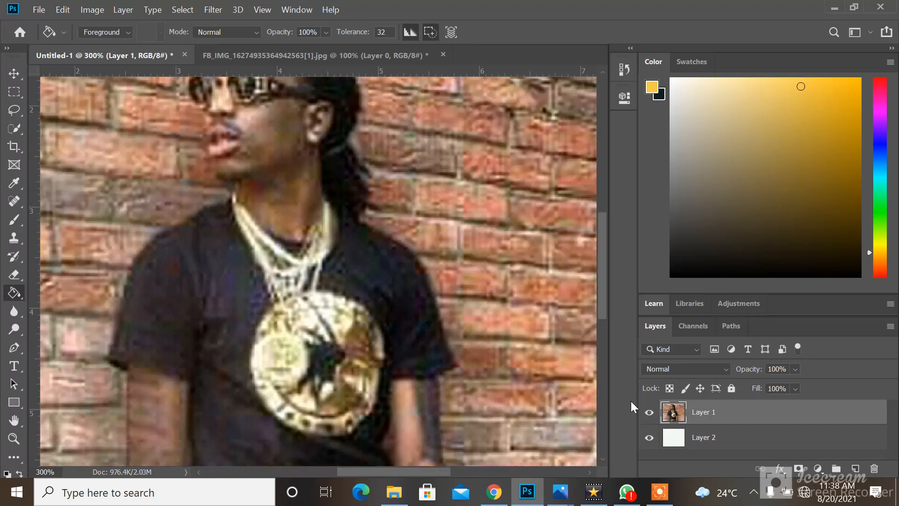
key("ctrl+minus")
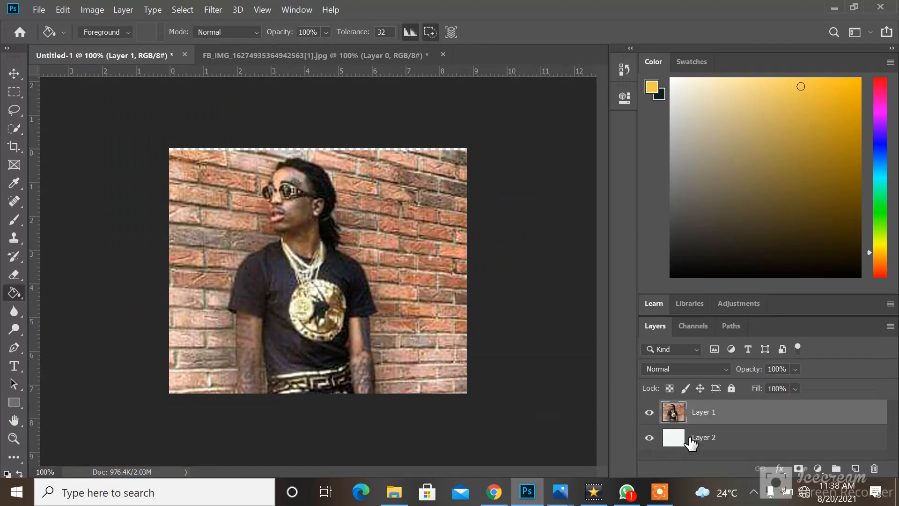
left_click(711, 438)
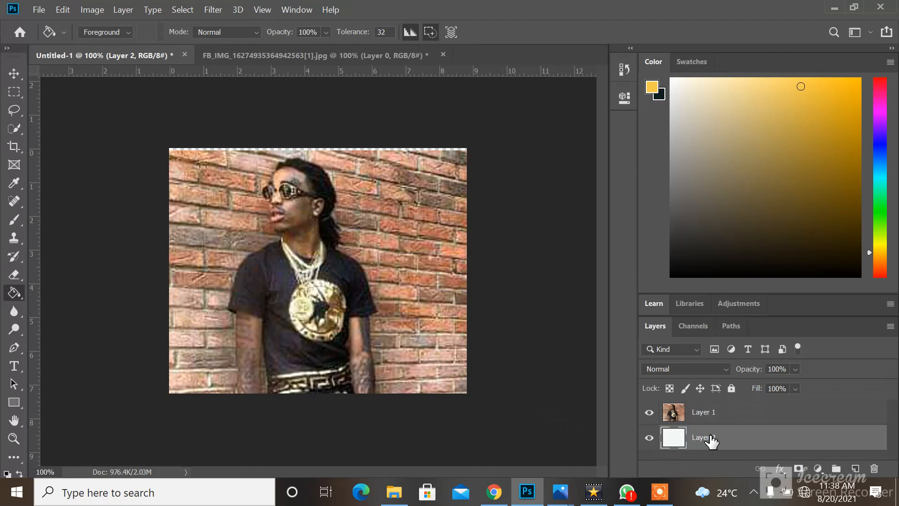
left_click(330, 286)
left_click_drag(669, 440, 674, 413)
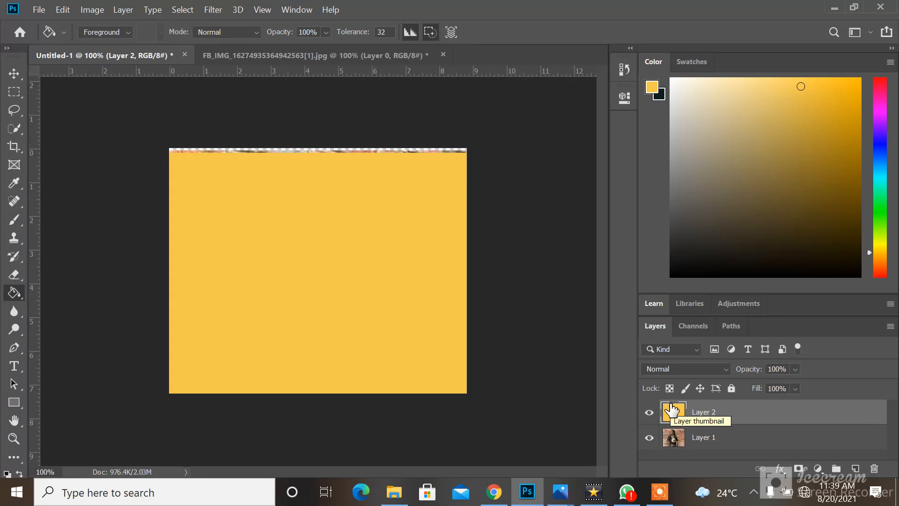
left_click_drag(673, 412, 686, 449)
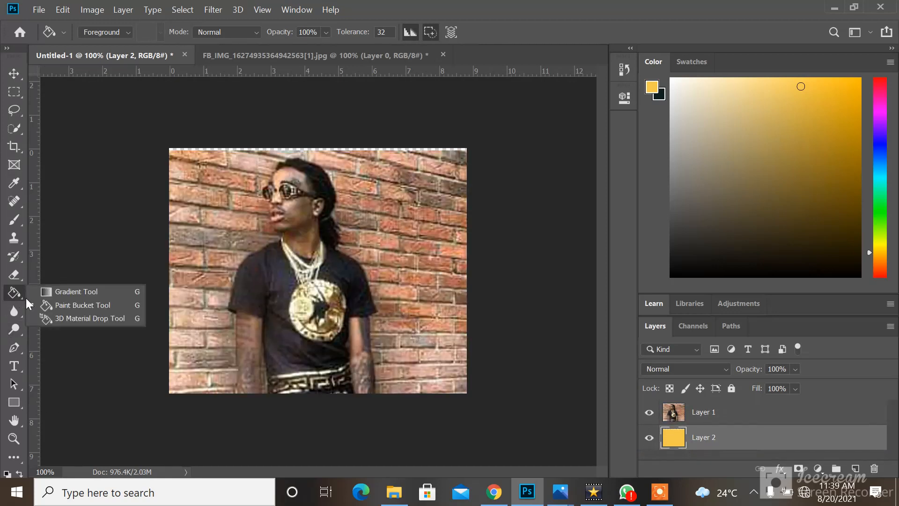
Fill Layer 2 with a diagonal yellow-to-dark linear gradient while it is above Layer 1, and restore Layer 1 on top
left_click(49, 296)
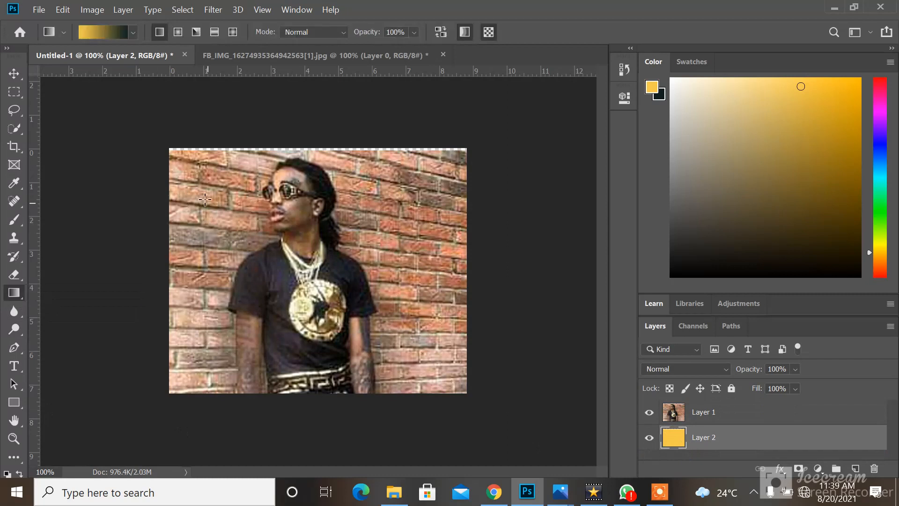
left_click_drag(715, 438, 698, 402)
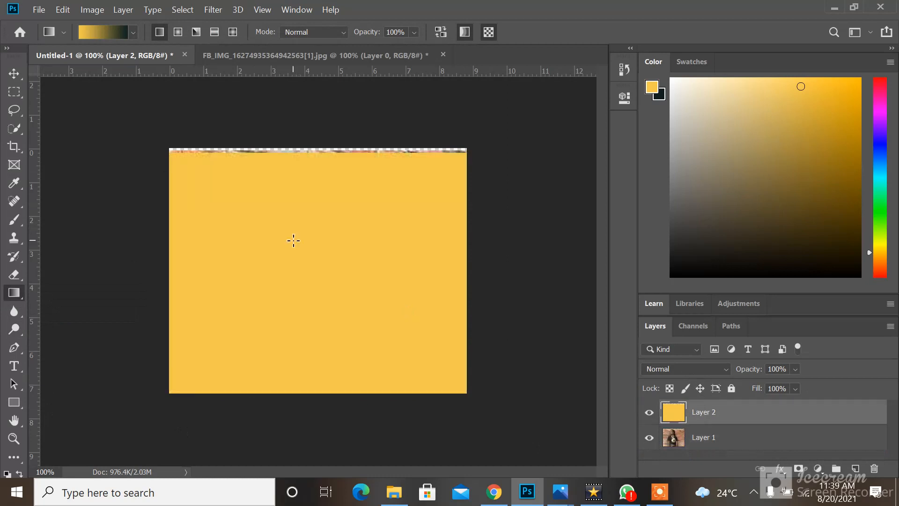
left_click_drag(222, 297, 370, 204)
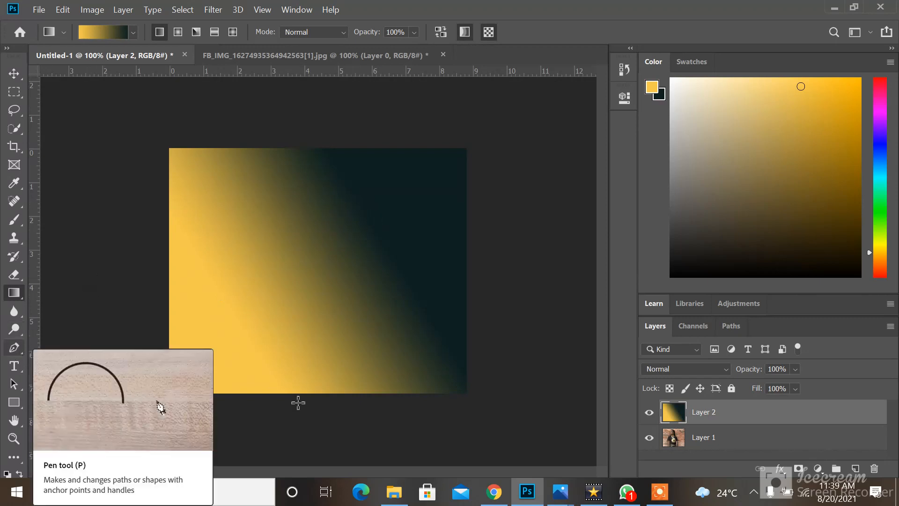
left_click_drag(681, 438, 683, 403)
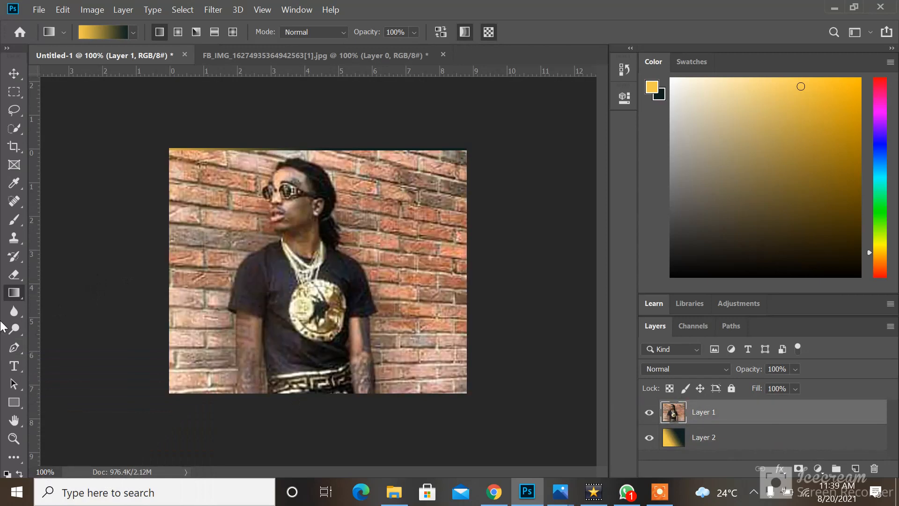
Trace a Pen tool path from the top of the man's hair down his forehead and sunglasses to just above his mouth
left_click(15, 347)
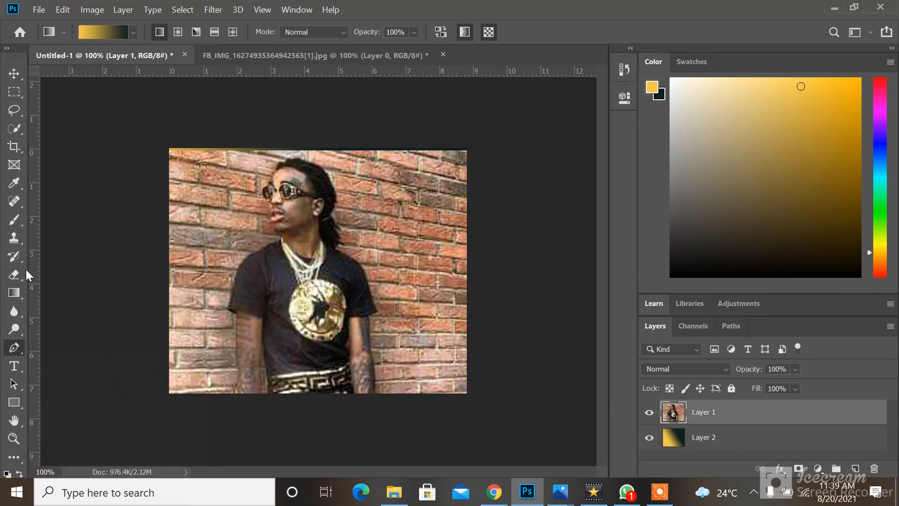
key("ctrl+plus")
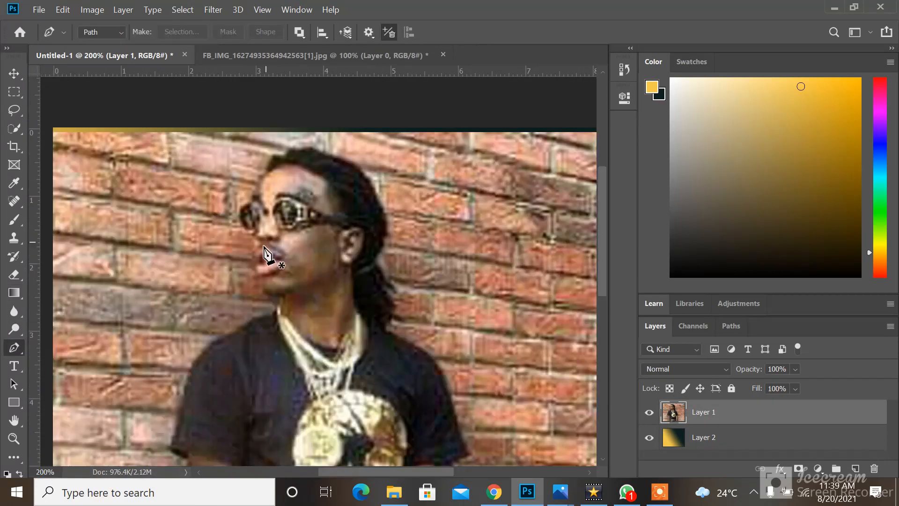
left_click(317, 150)
left_click(284, 153)
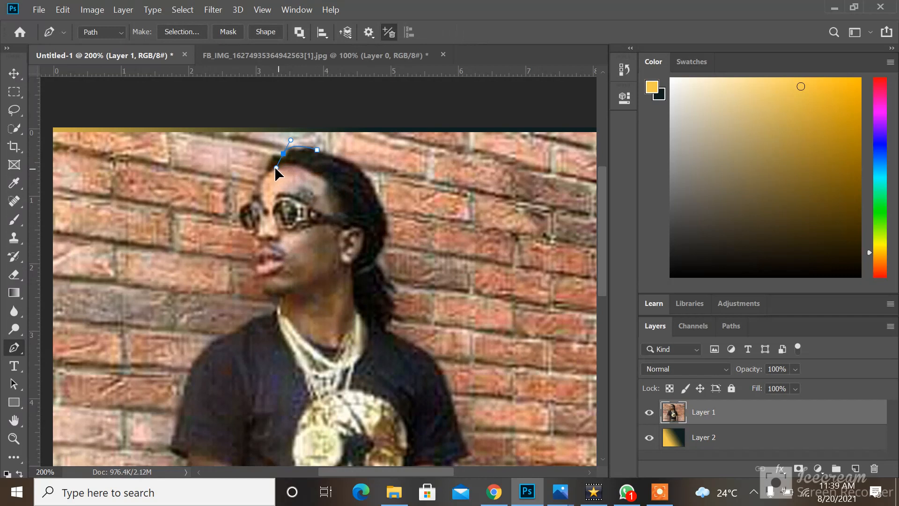
left_click_drag(275, 167, 273, 164)
left_click(273, 157)
left_click_drag(251, 200, 254, 214)
left_click(251, 201)
left_click_drag(266, 234, 265, 248)
left_click(250, 235)
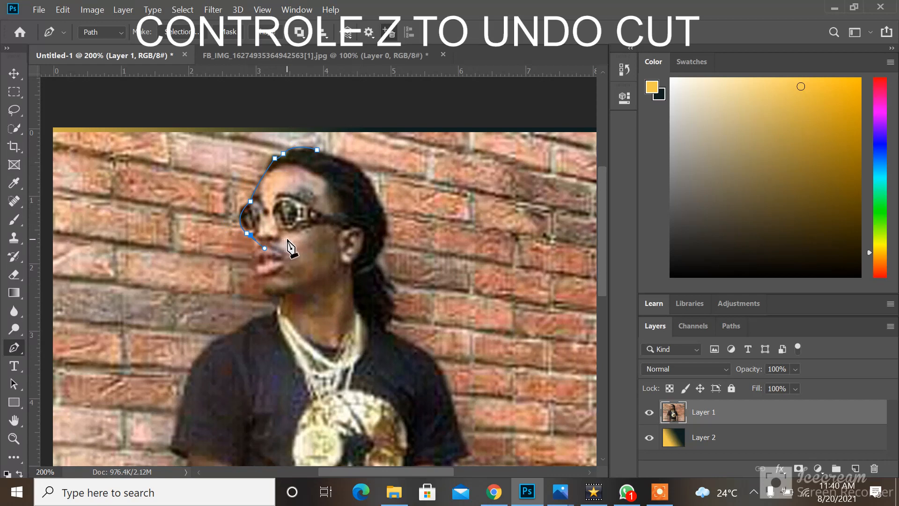
Undo the last anchor point and close the path across the cheek and around the back of the man's head
key("ctrl+z")
left_click_drag(379, 245, 403, 216)
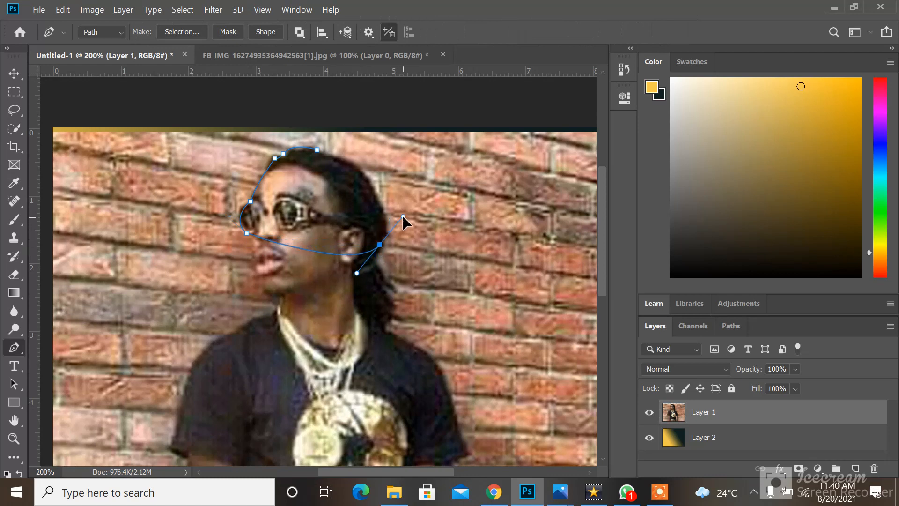
left_click(380, 244, "alt")
left_click_drag(370, 185, 335, 158)
left_click_drag(317, 150, 272, 140)
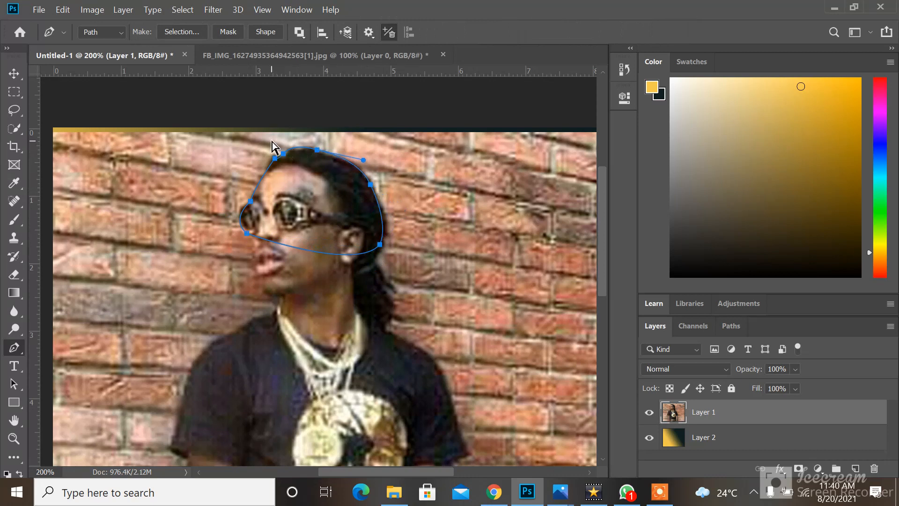
Copy the area inside the head path to a new layer and check the cutout with Layer 1 hidden
key("ctrl+Return")
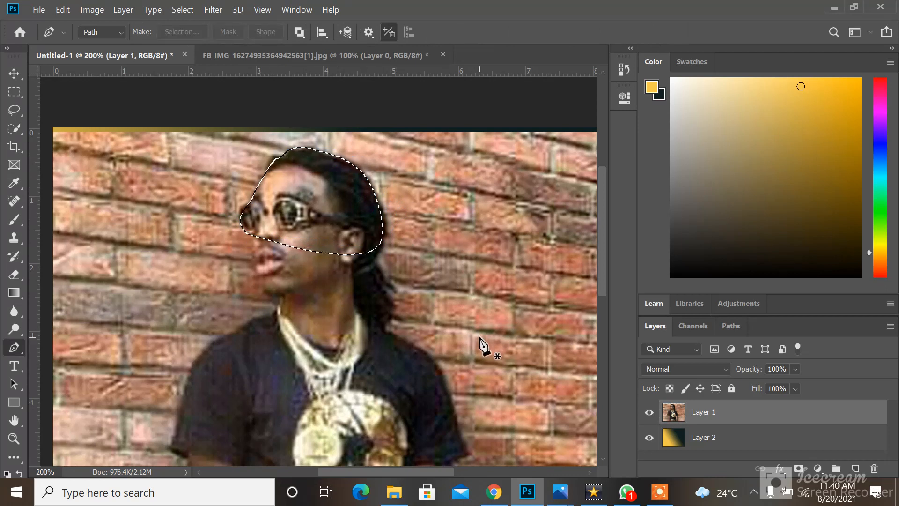
key("ctrl+j")
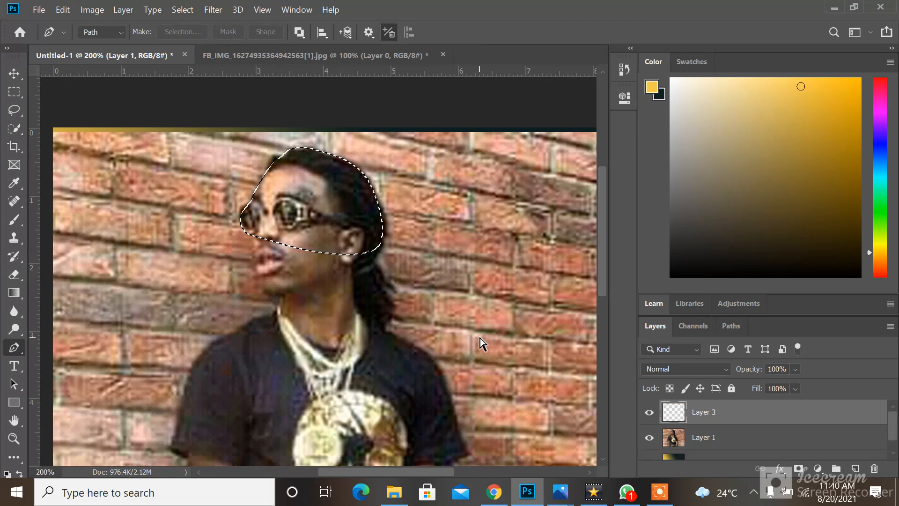
left_click(649, 437)
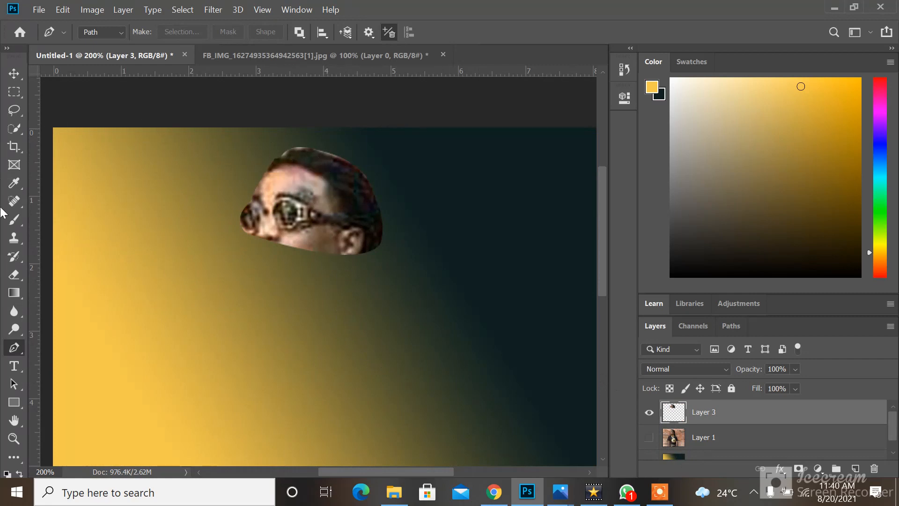
Erase the leftover background along the top edge of the head cutout with the Eraser
left_click(14, 276)
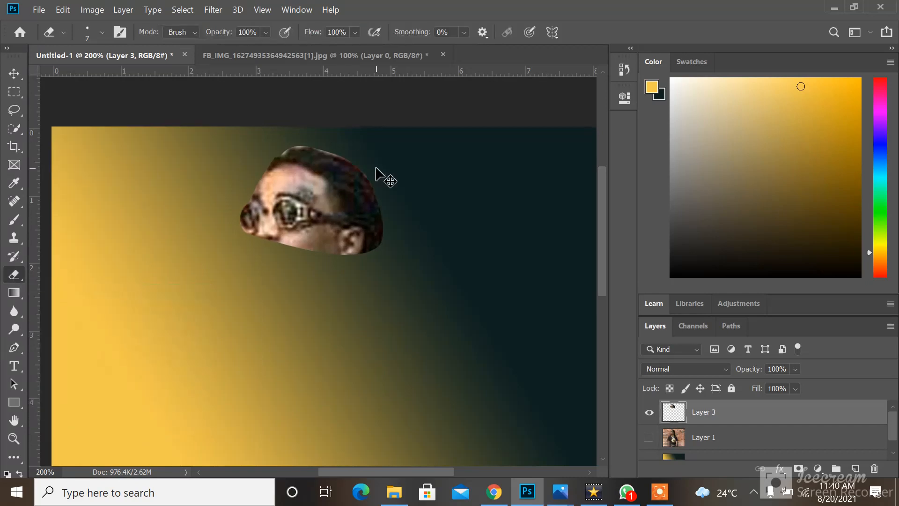
key("ctrl+plus")
mouse_move(373, 153)
left_mouse_down()
mouse_move(386, 232)
mouse_move(394, 192)
mouse_move(419, 238)
mouse_move(375, 250)
mouse_move(315, 235)
mouse_move(260, 255)
left_mouse_up()
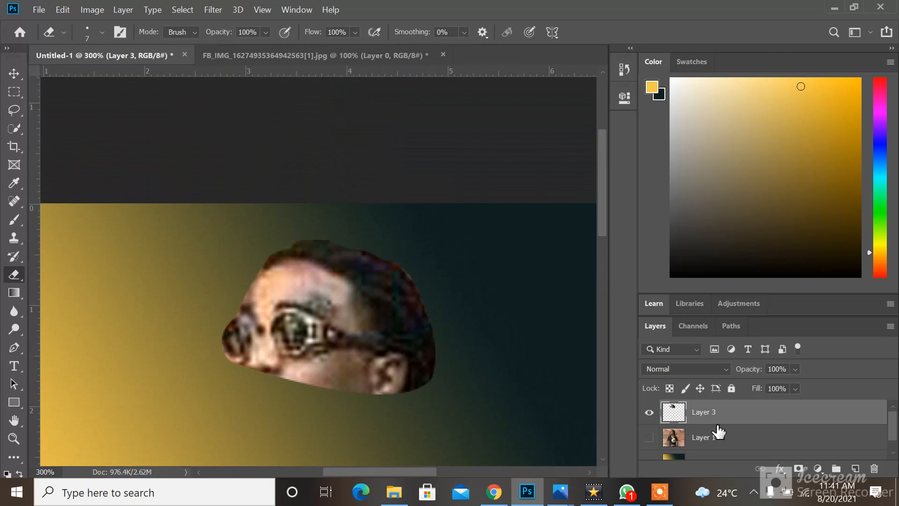
Delete the head cutout layer and show Layer 1 again
key("Delete")
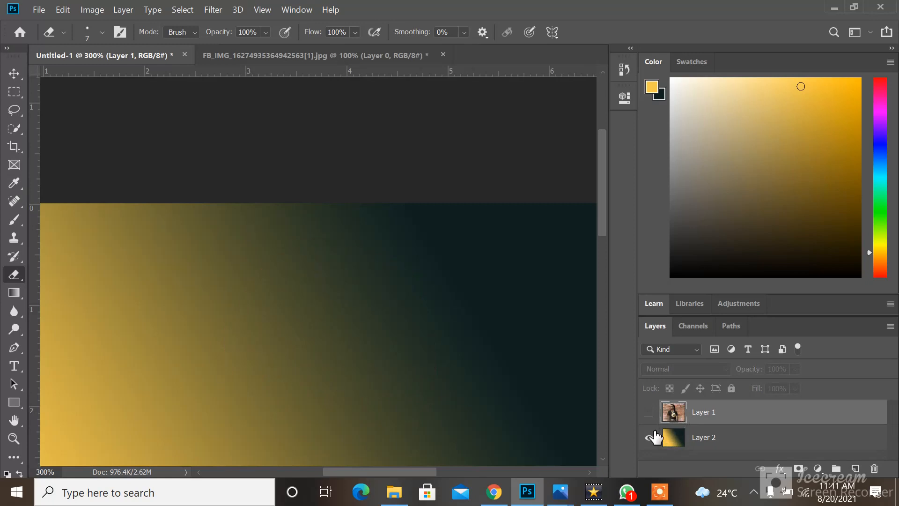
left_click(649, 412)
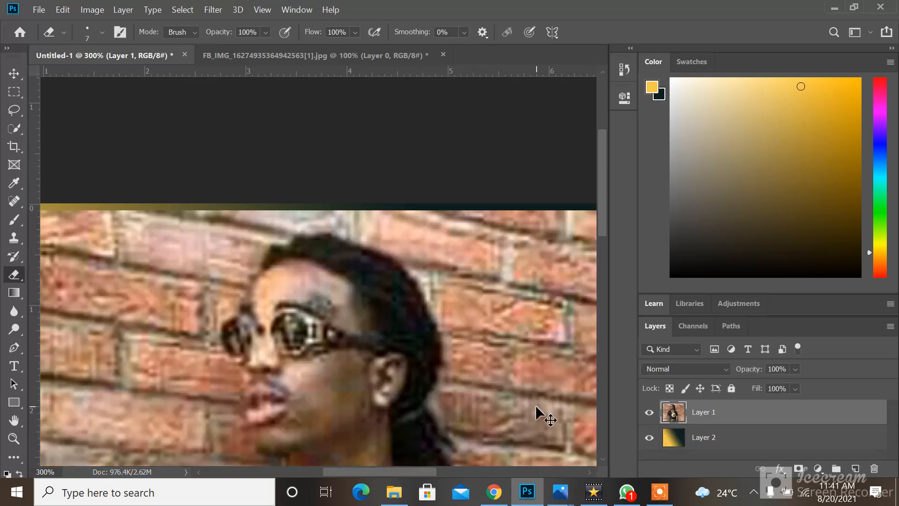
key("ctrl+minus")
key("ctrl+minus")
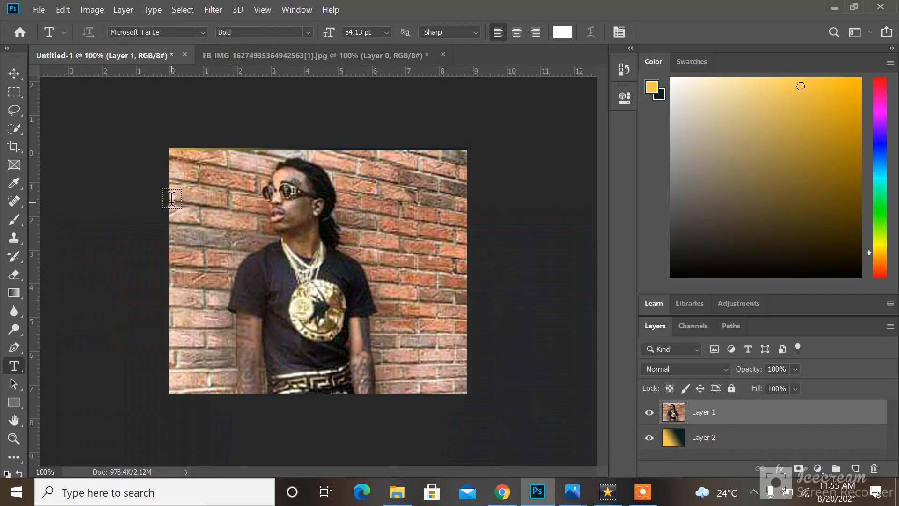
Add the white paragraph text "Please don't forget to suscribe to my channel" across the photo and move it slightly right and down
left_click_drag(175, 198, 469, 323)
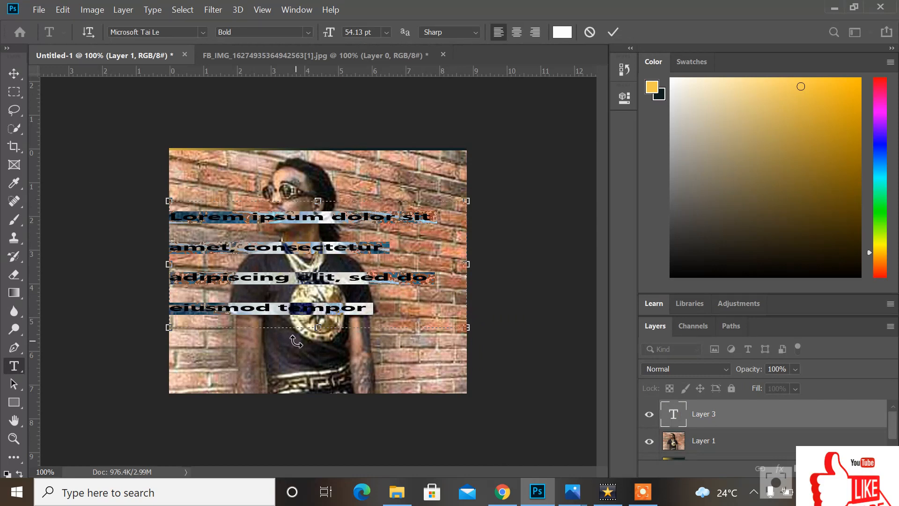
type("Pl")
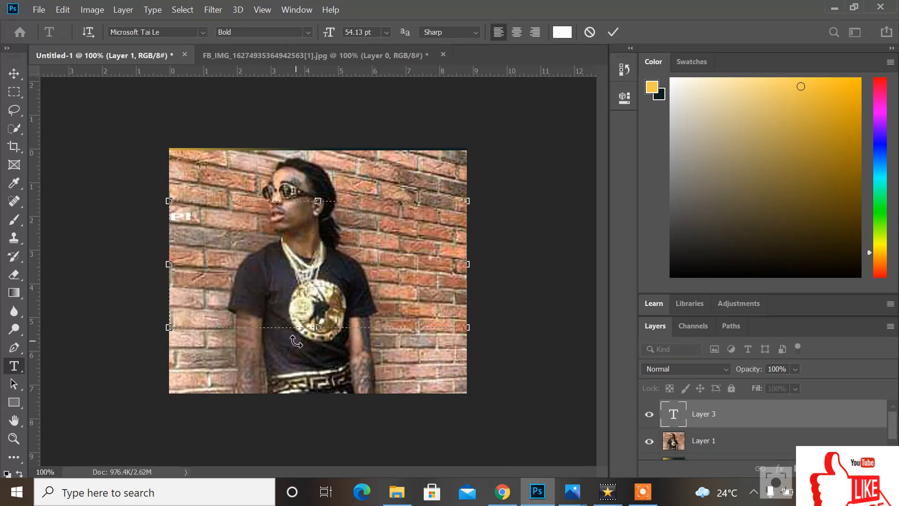
type("ease don’ t")
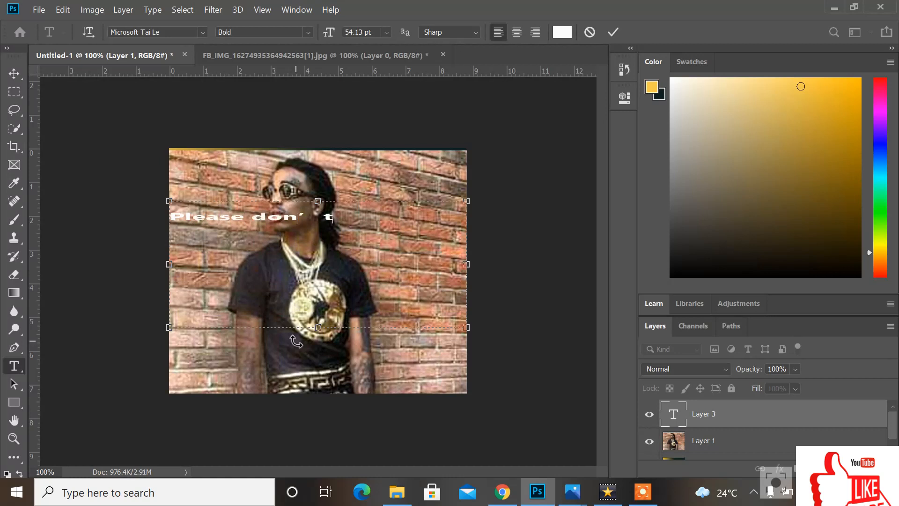
type("n't forg")
type("to su")
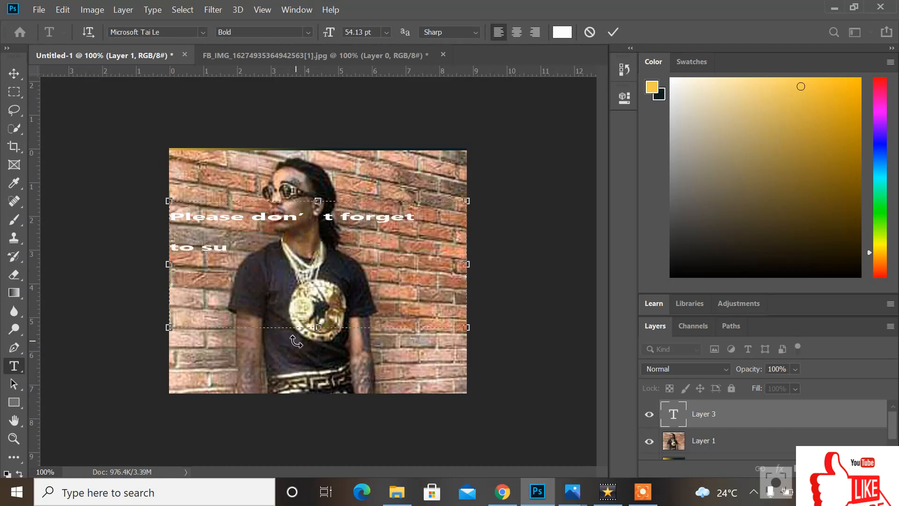
type("scribe to m")
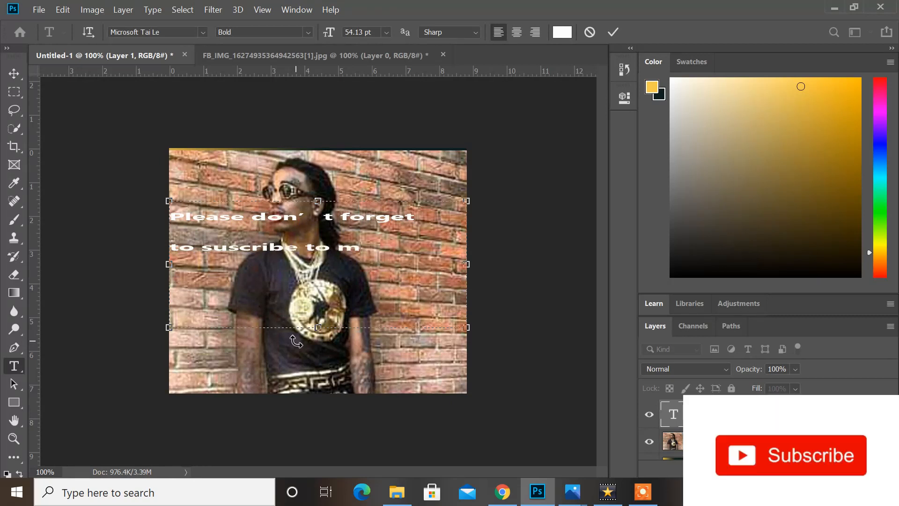
type("y c")
type("hannel")
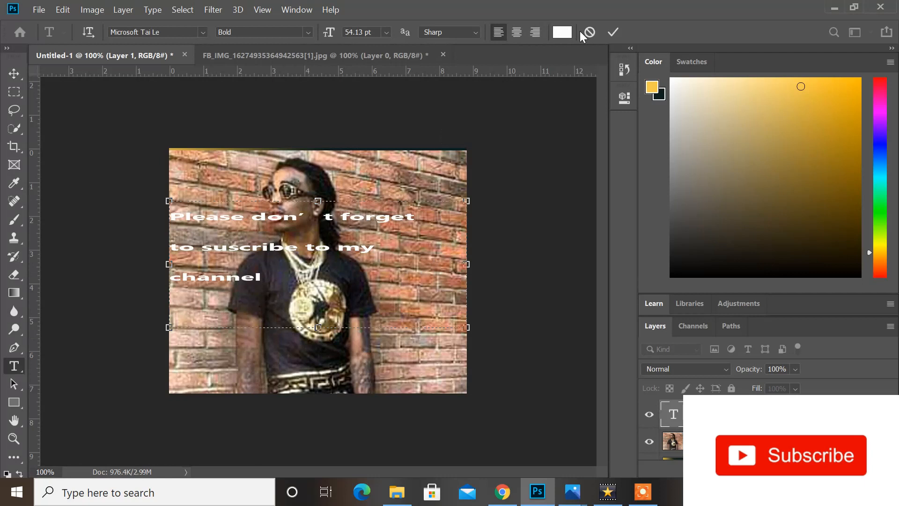
left_click(614, 32)
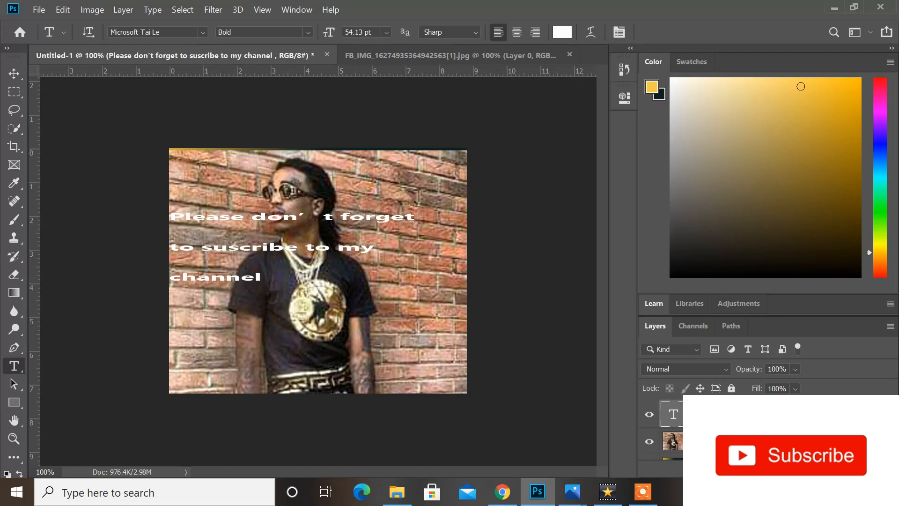
left_click(14, 74)
left_click_drag(289, 220, 312, 235)
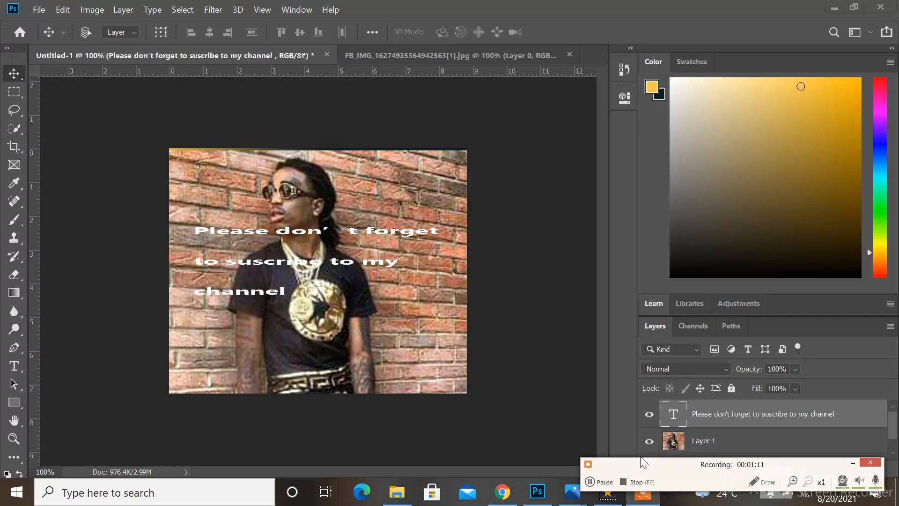
left_click(636, 479)
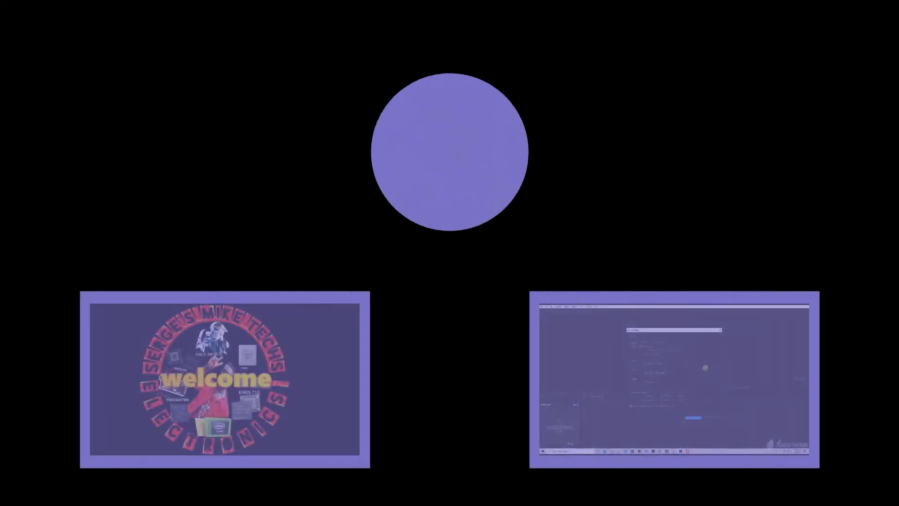